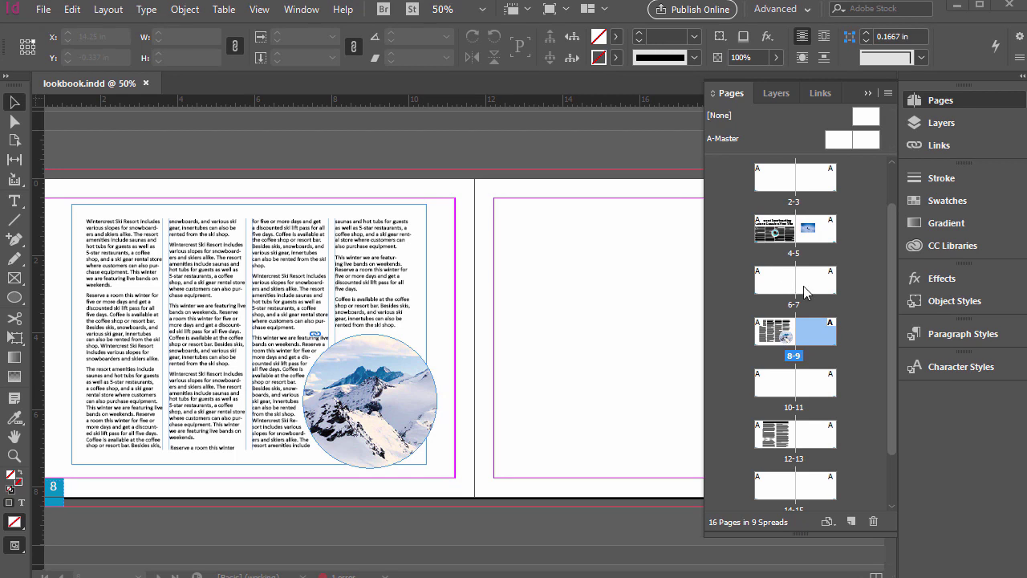
Go to spread 6-7 and draw a wavy Pen path from page 6's lower left to its top-right corner
double_click(778, 290)
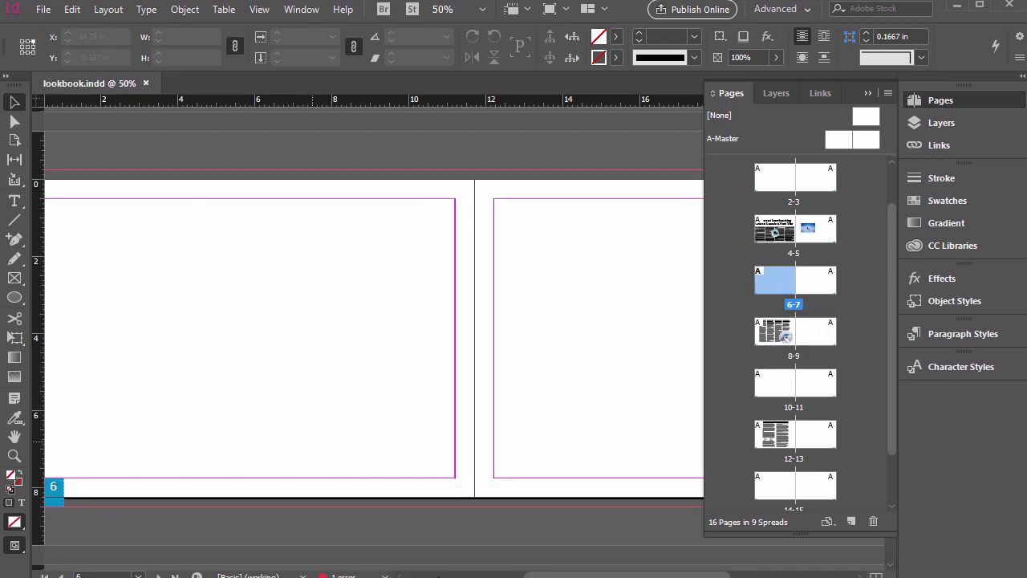
left_click(13, 240)
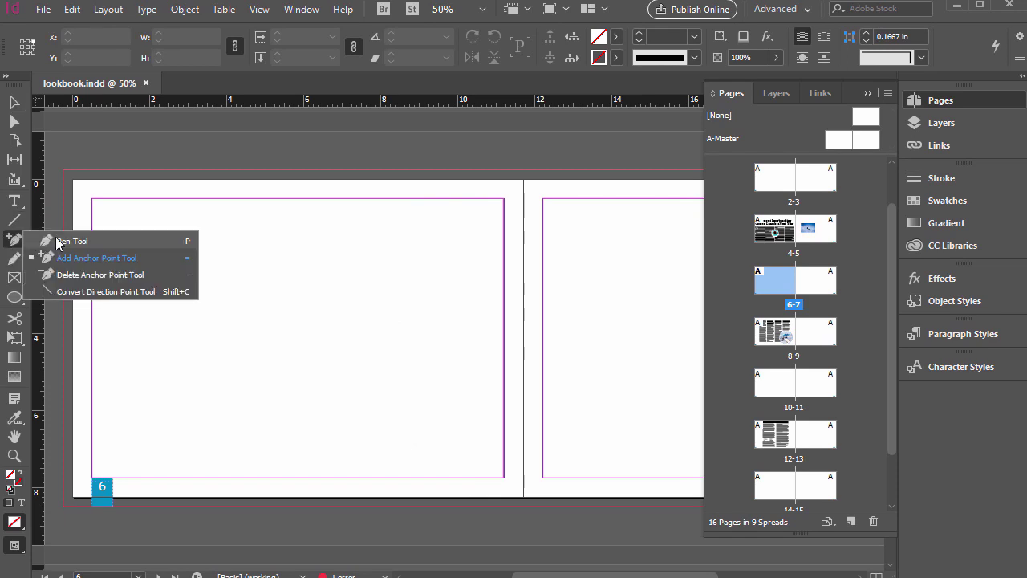
left_click(64, 241)
left_click(117, 375)
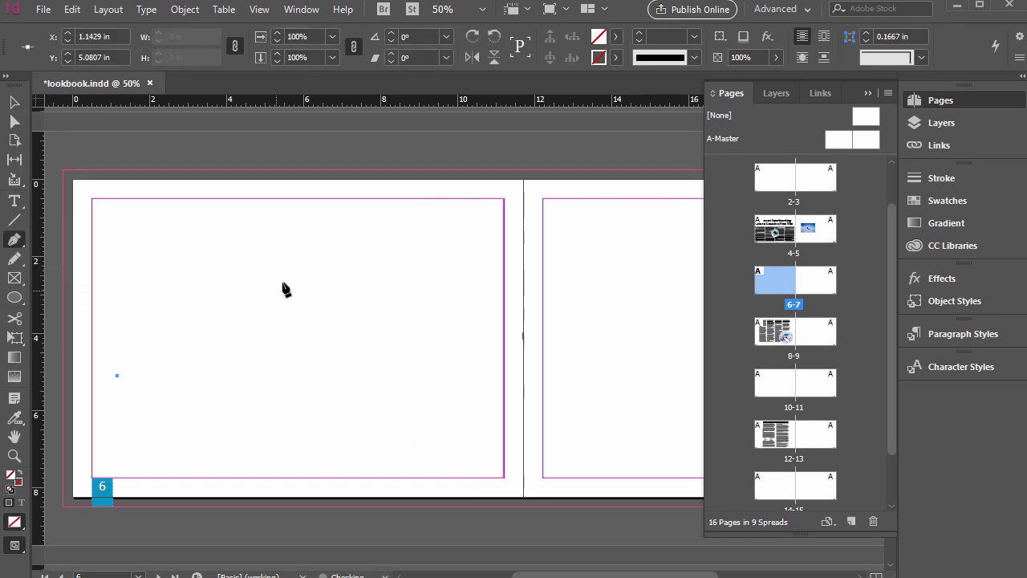
left_click_drag(282, 280, 362, 297)
left_click_drag(468, 238, 503, 199)
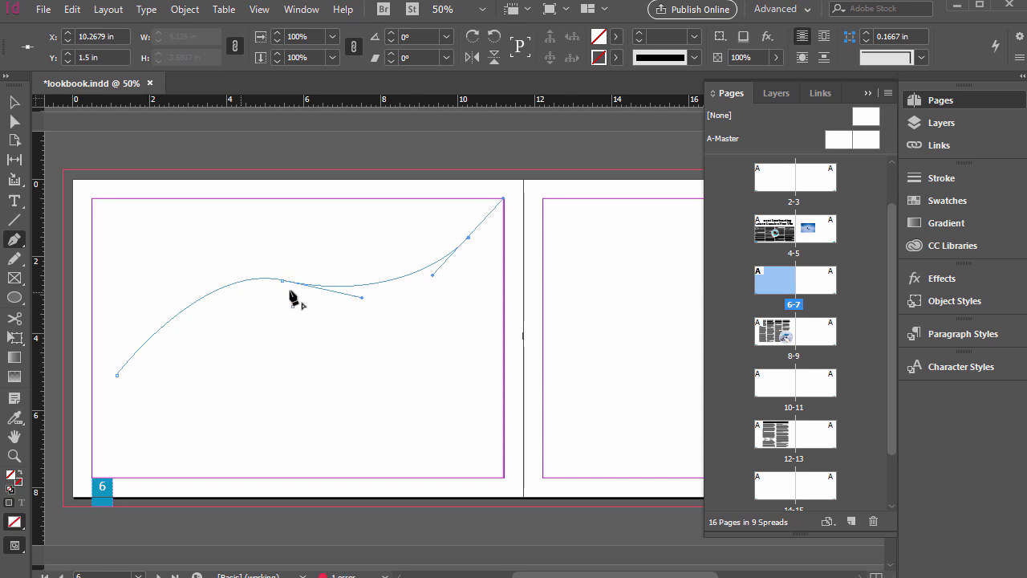
Type 'SNOWBOARDING SEASON IS HERE' along the curved path with Type on a Path, then select all of it
left_click(17, 207)
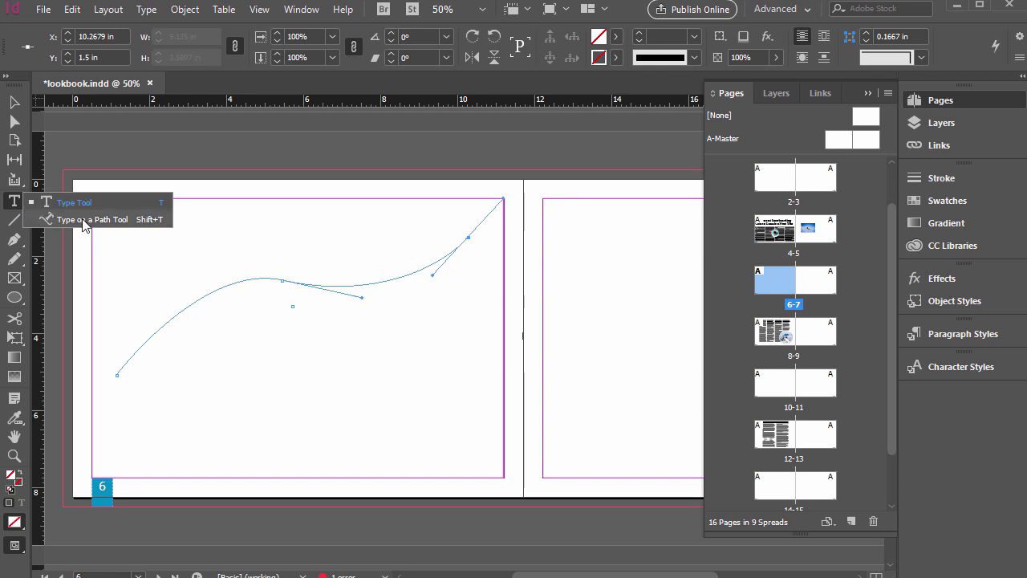
left_click(84, 220)
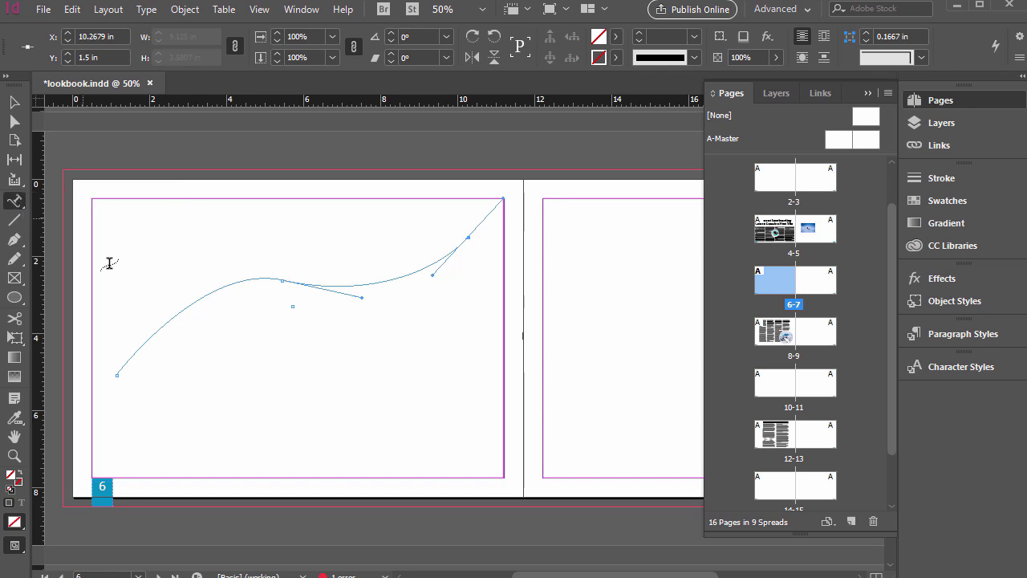
left_click(137, 353)
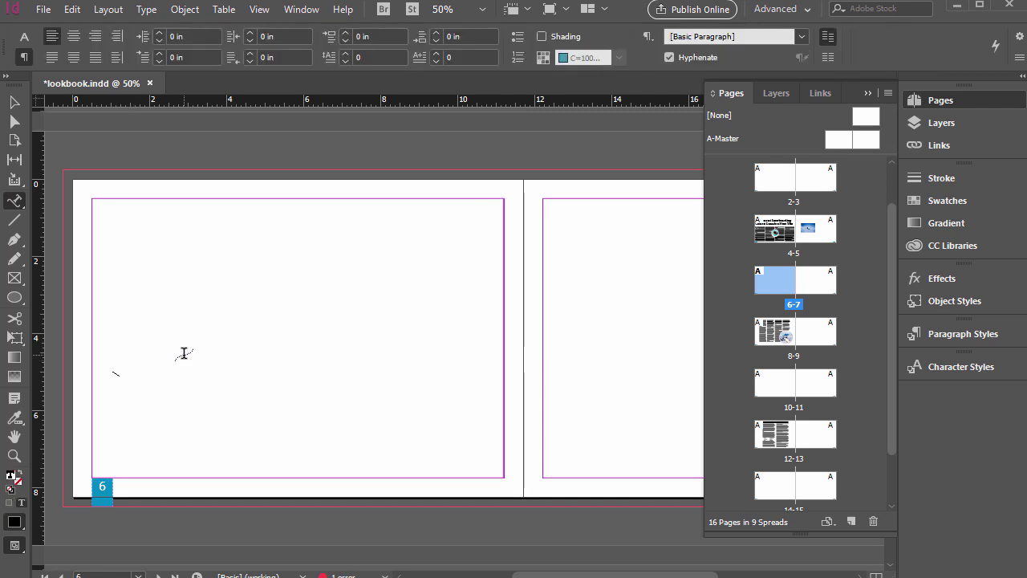
type("snow")
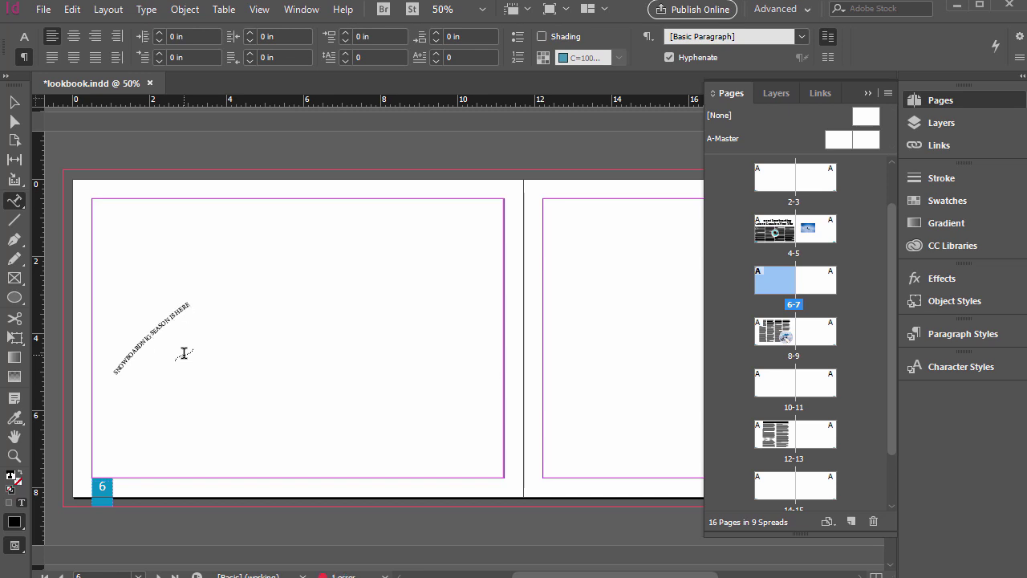
key("ctrl+a")
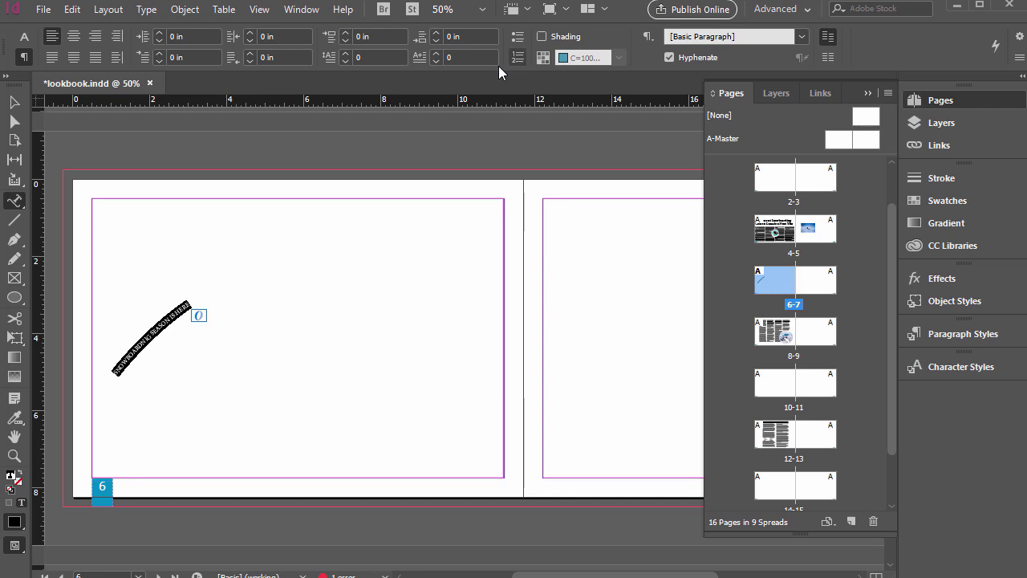
Set the selected headline text to 36 pt
left_click(24, 37)
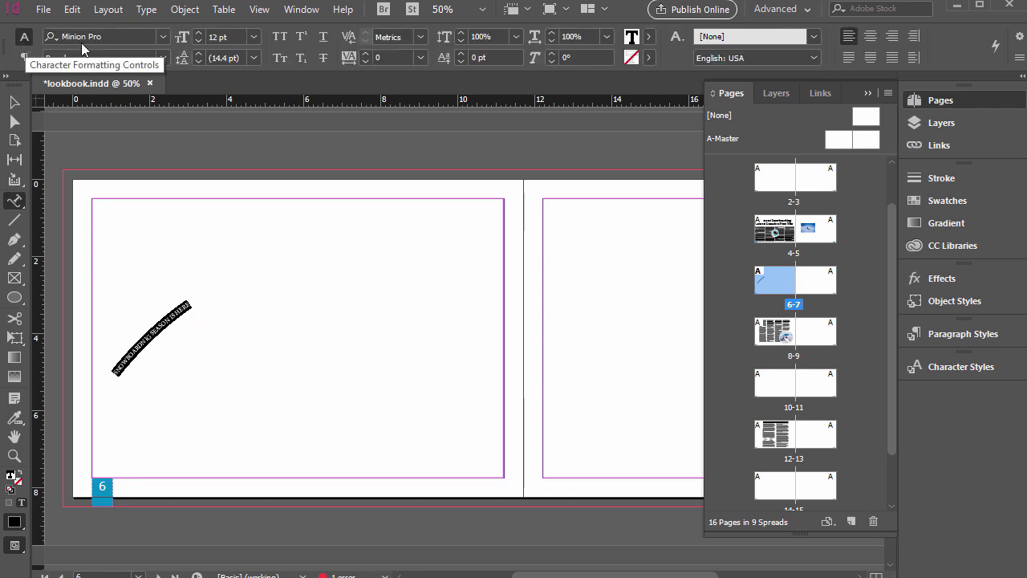
left_click(253, 37)
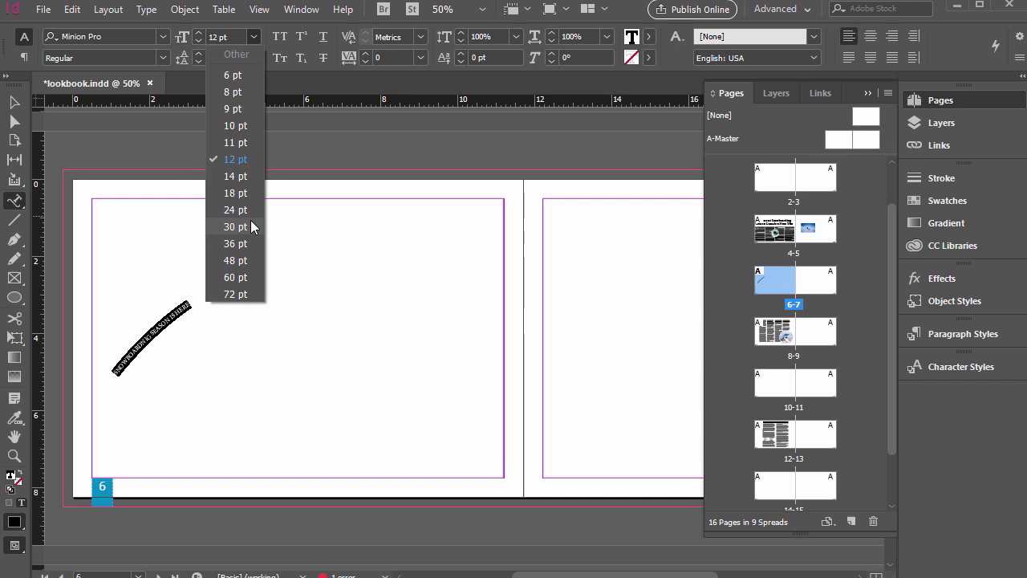
left_click(233, 243)
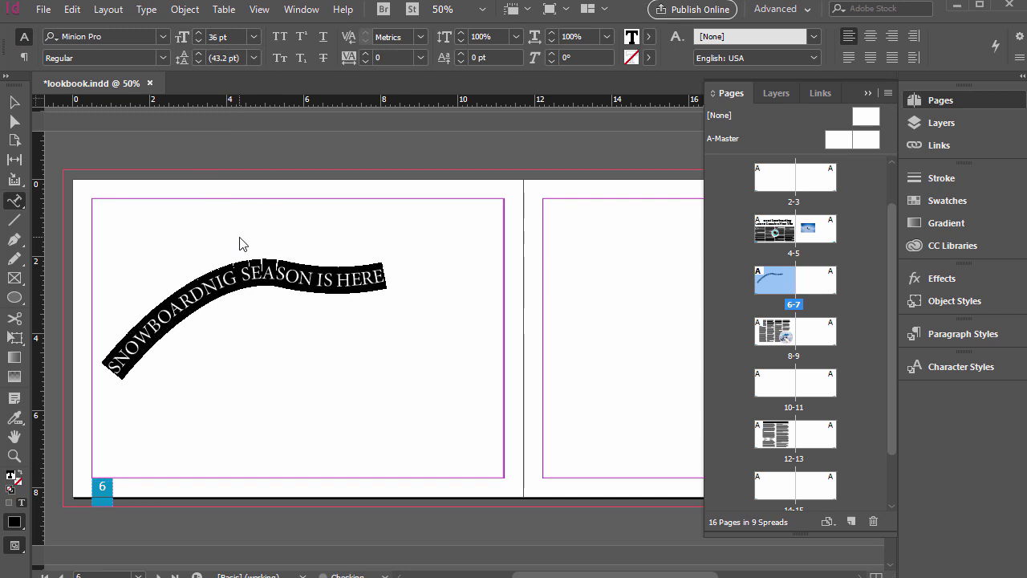
Correct the swapped letters N and I so the headline reads SNOWBOARDING, then select the path-type object
left_click(222, 282)
left_click_drag(222, 282, 207, 279)
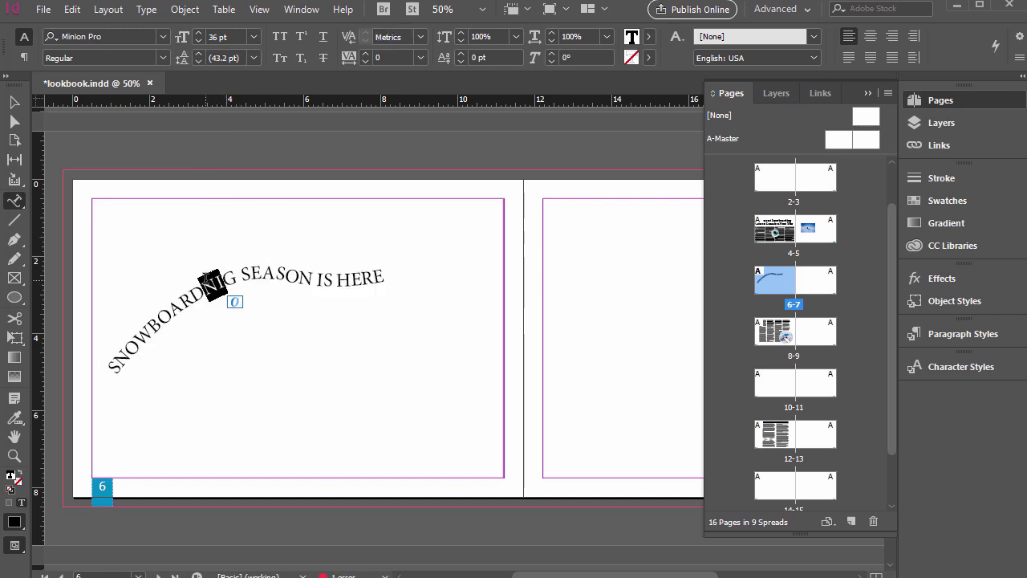
key("Right")
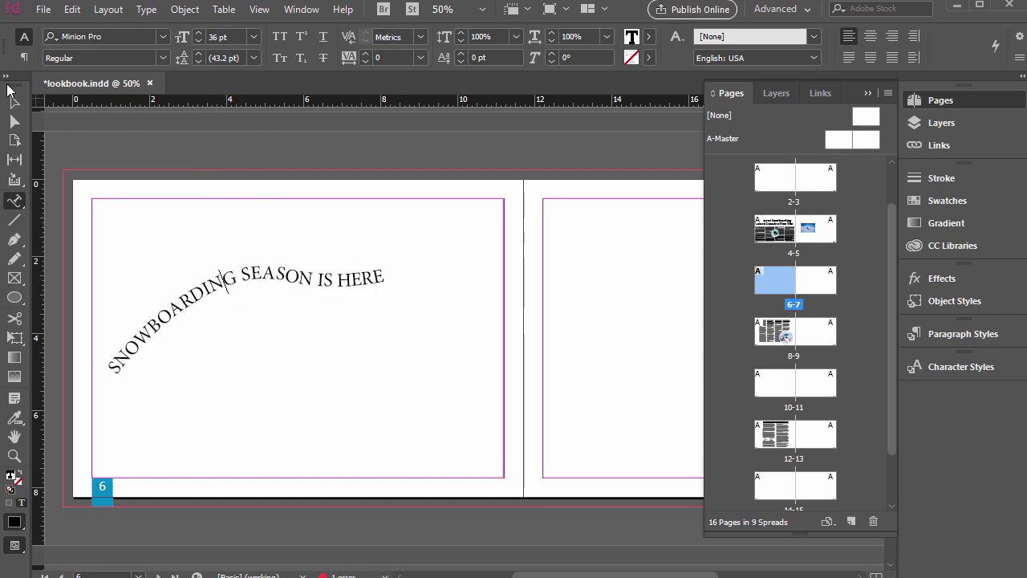
left_click(18, 105)
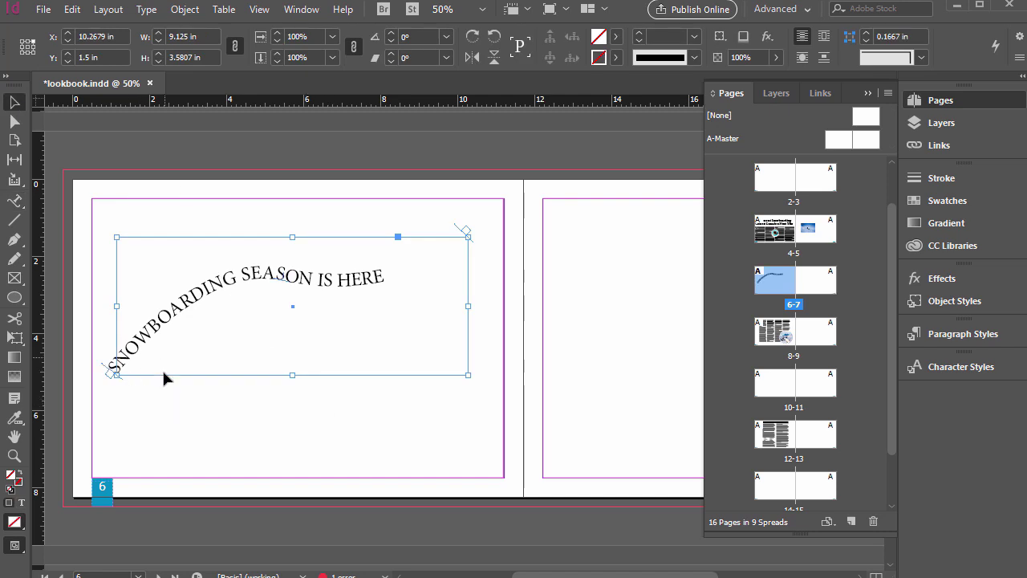
At 100% zoom, move the headline path's left anchor up and drag a curve handle to smooth the wave
left_click(191, 411)
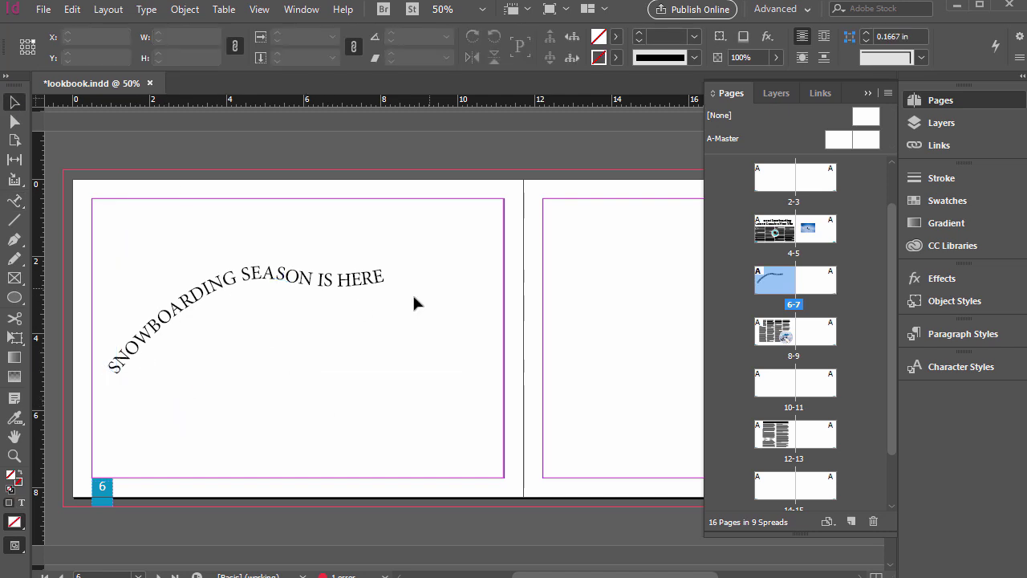
left_click(13, 123)
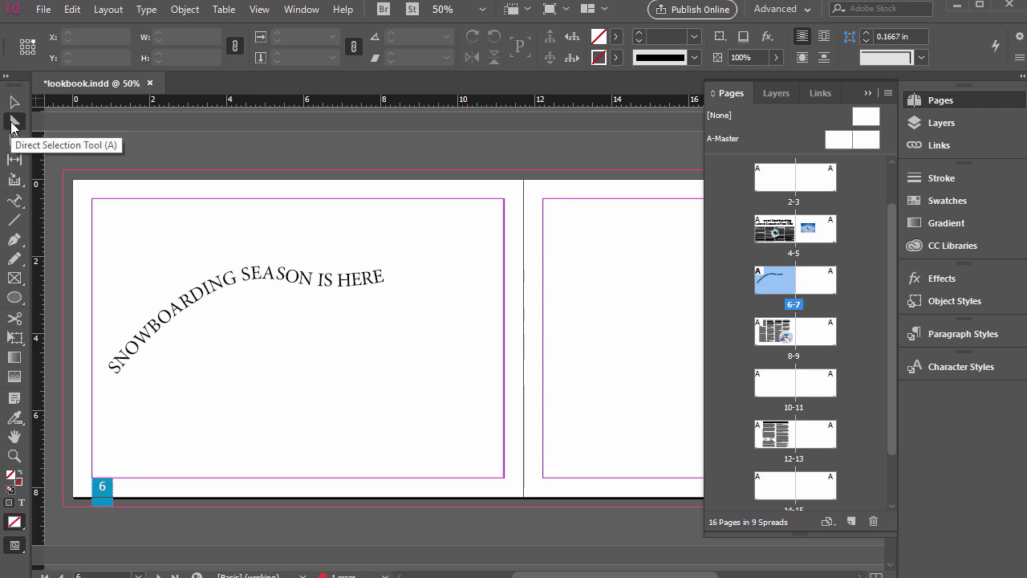
left_click(394, 287)
key("ctrl+1")
left_click_drag(88, 431, 79, 347)
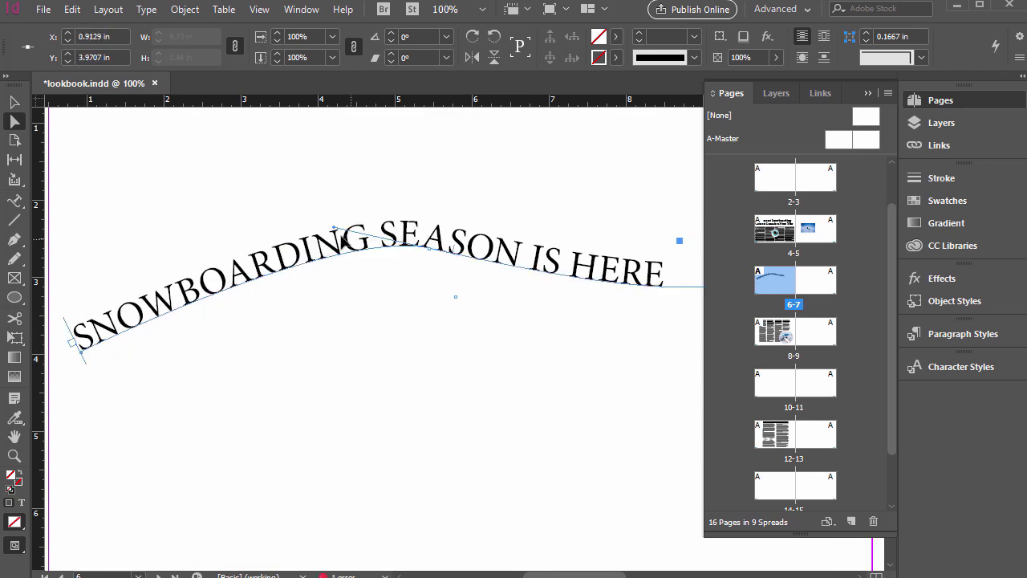
left_click_drag(339, 232, 237, 145)
scroll(559, 575, "right", 8)
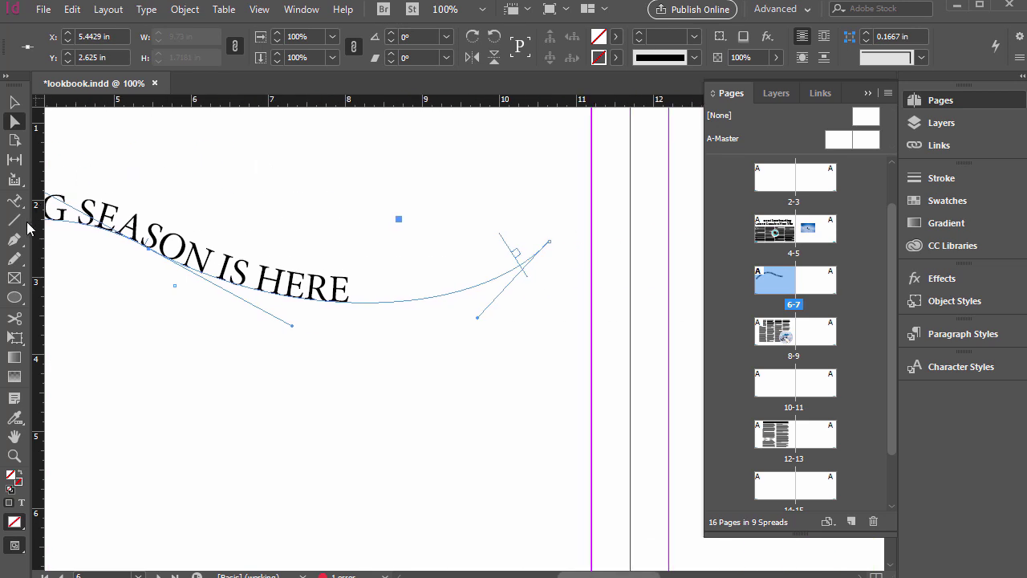
Add an anchor point on the path's right part and pull it up to deepen the wave
left_click(14, 200)
left_click(14, 239)
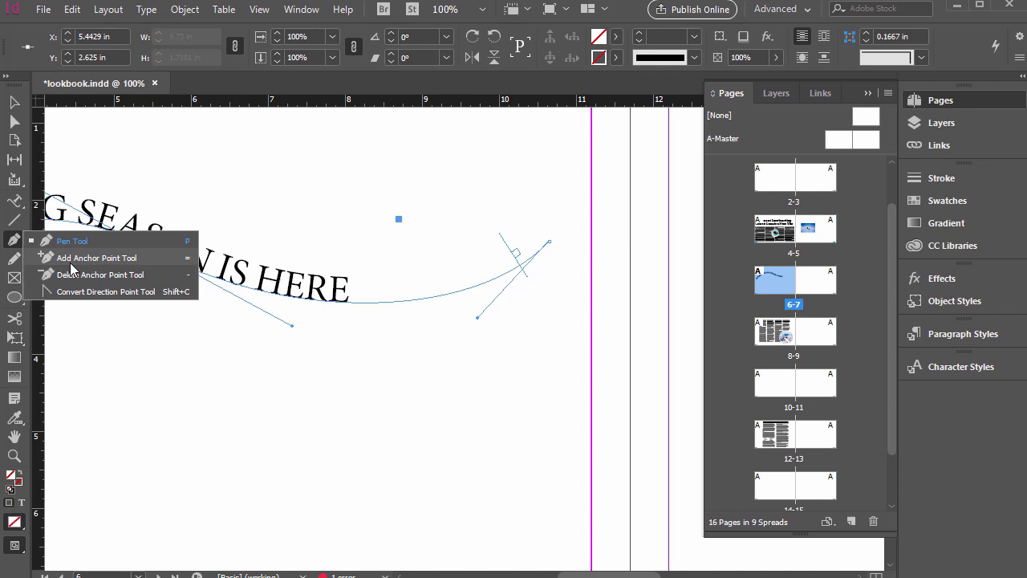
left_click(101, 258)
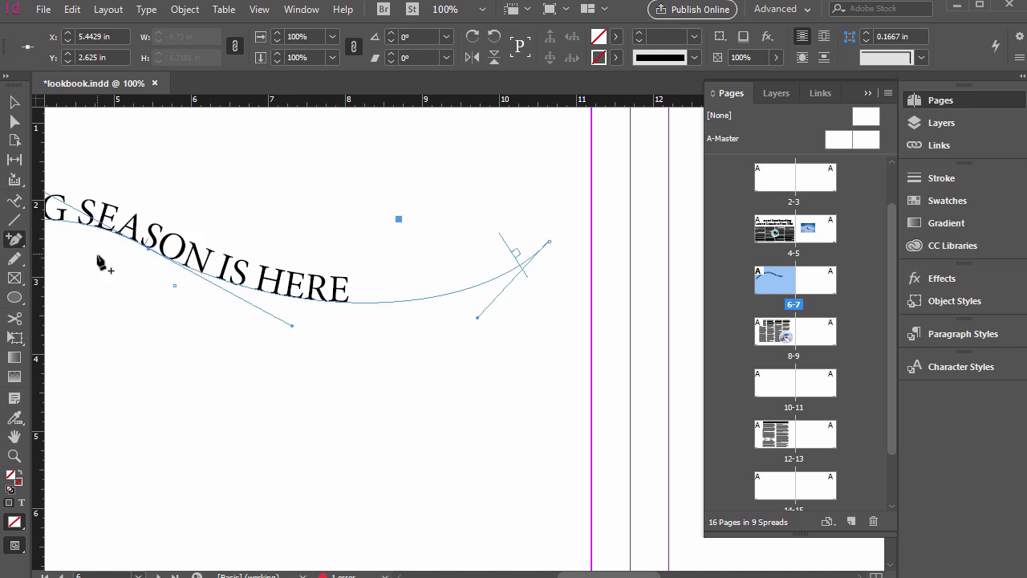
left_click(412, 306)
left_click_drag(412, 306, 424, 256)
Zoom out to the whole spread, check the headline path, and deselect it
scroll(481, 555, "left", 4)
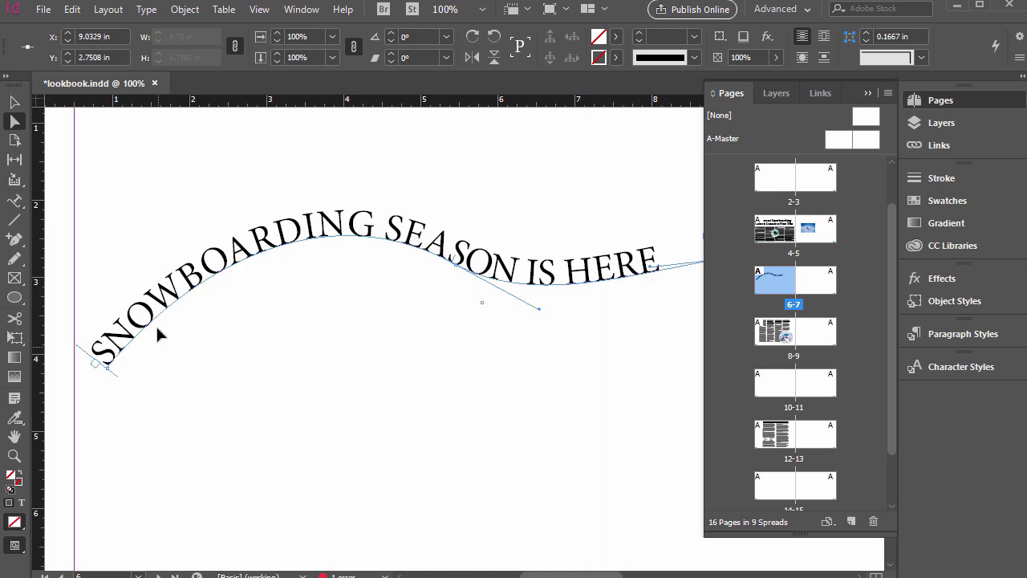
key("ctrl+minus")
key("ctrl+minus")
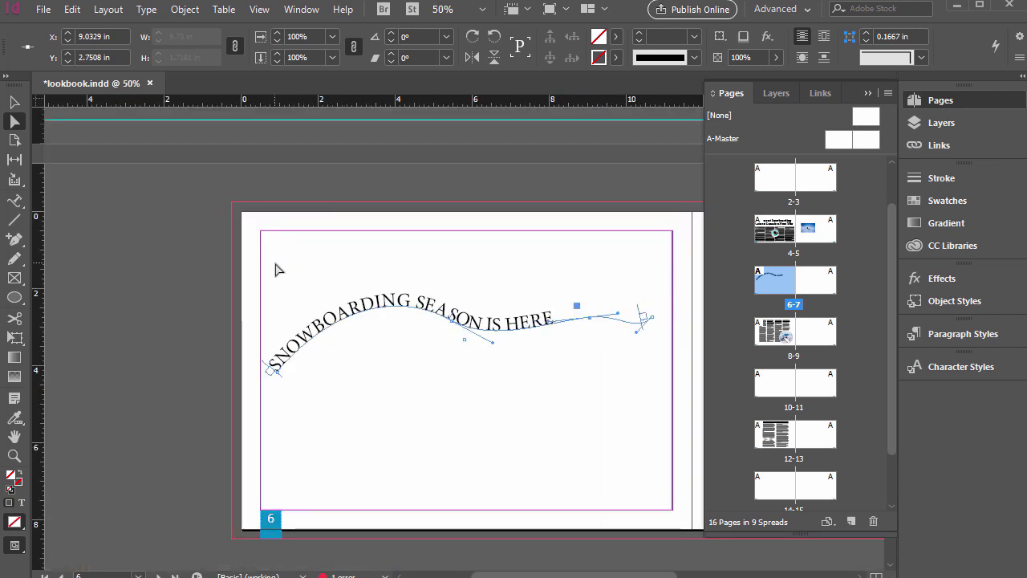
left_click(589, 390)
scroll(236, 374, "right", 2)
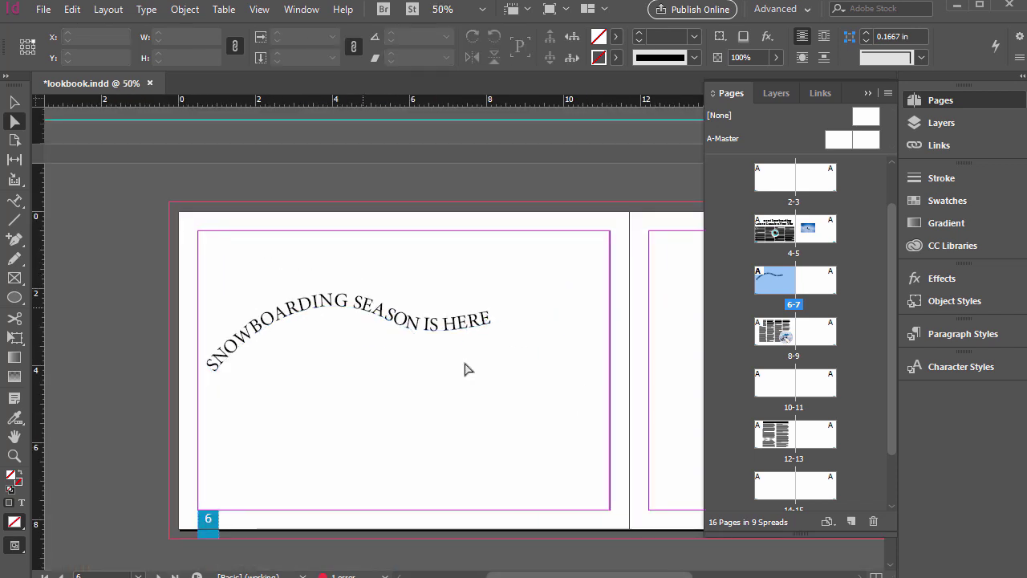
left_click(366, 321)
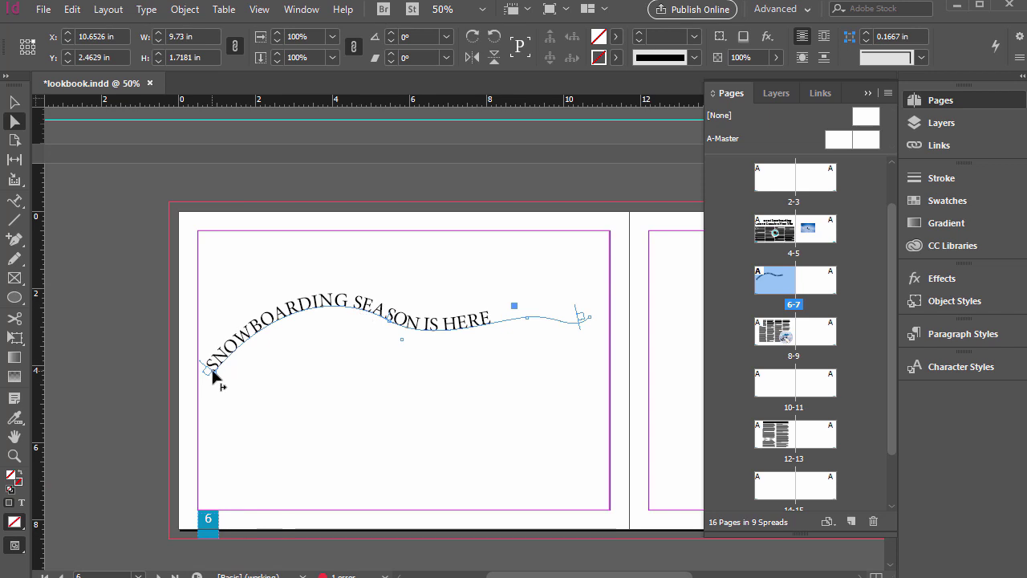
scroll(239, 360, "right", 4)
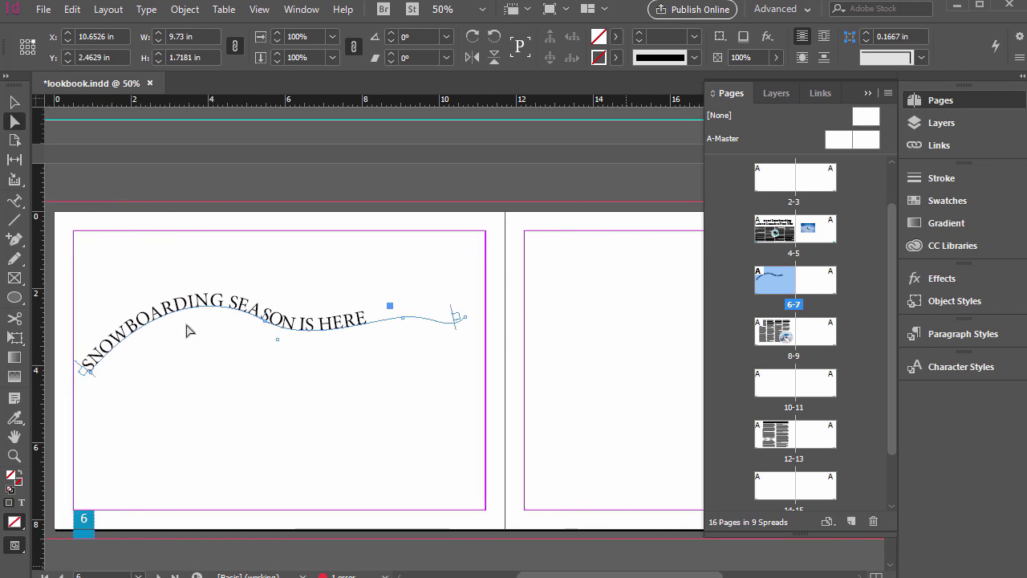
left_click(305, 371)
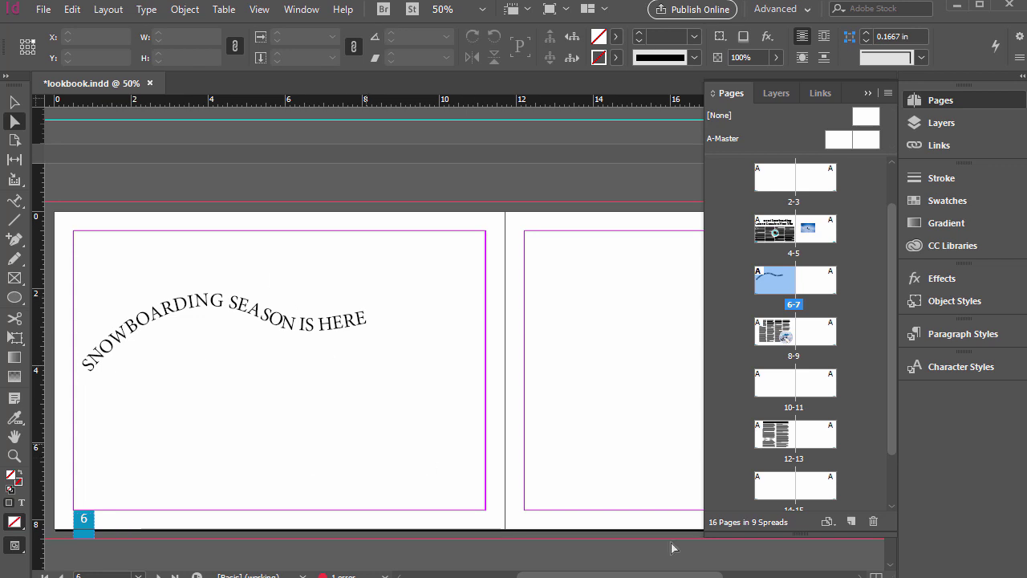
Draw a 4.875 in circle near the center of page 7 with the Ellipse tool
scroll(144, 289, "right", 5)
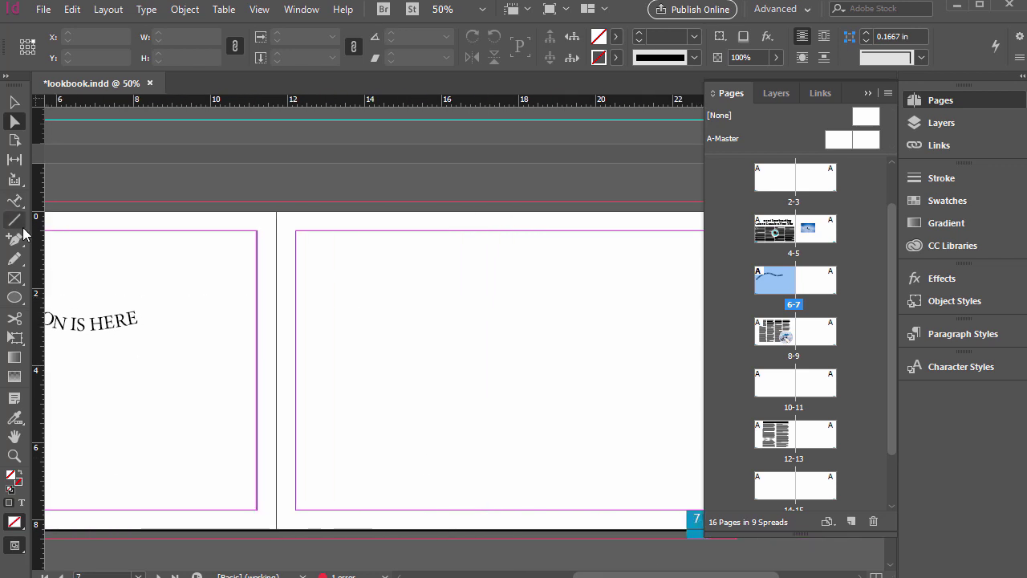
left_click(15, 297)
left_click_drag(15, 298, 84, 316)
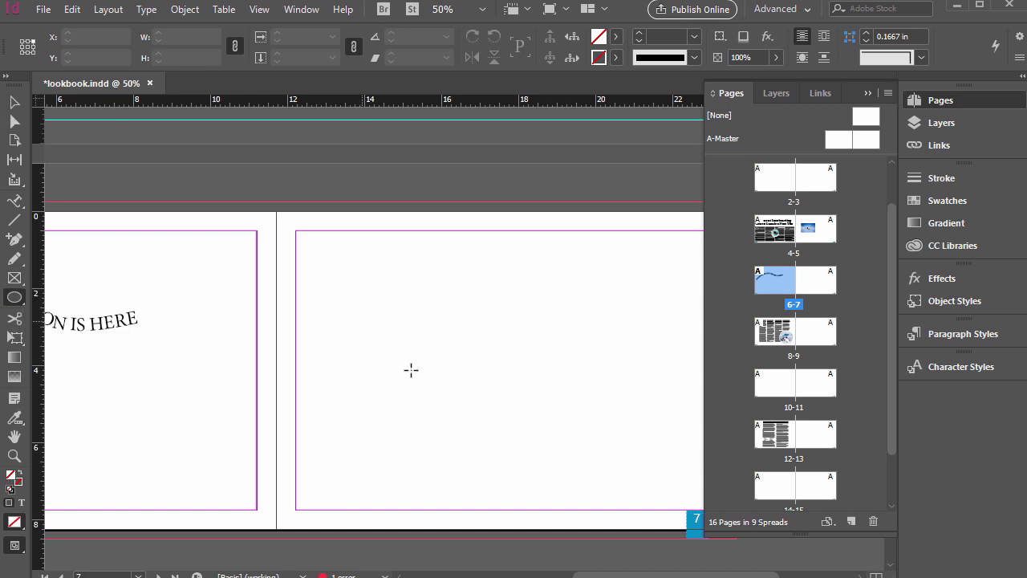
scroll(294, 249, "right", 2)
left_click_drag(305, 282, 508, 470)
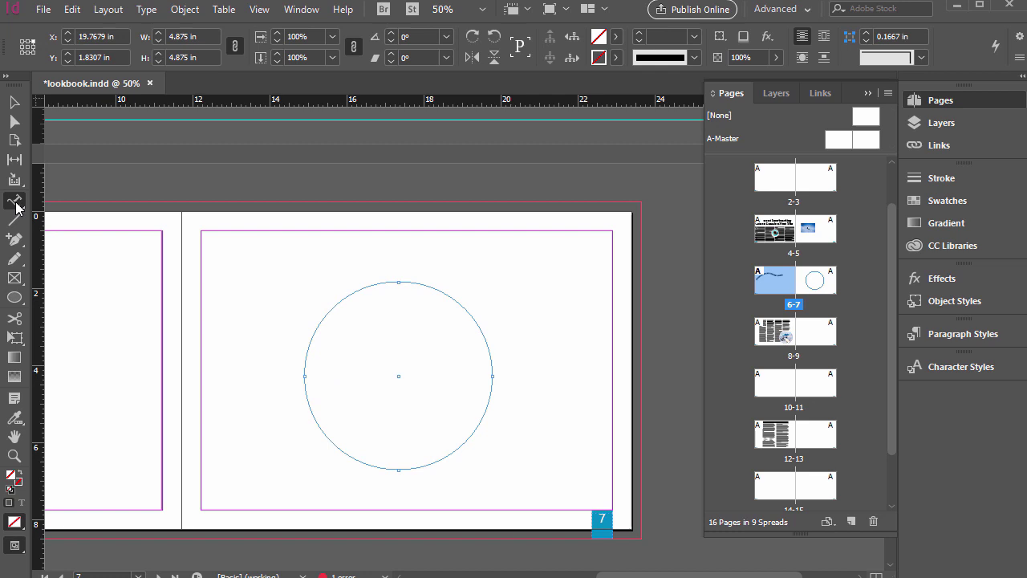
left_click_drag(16, 207, 73, 218)
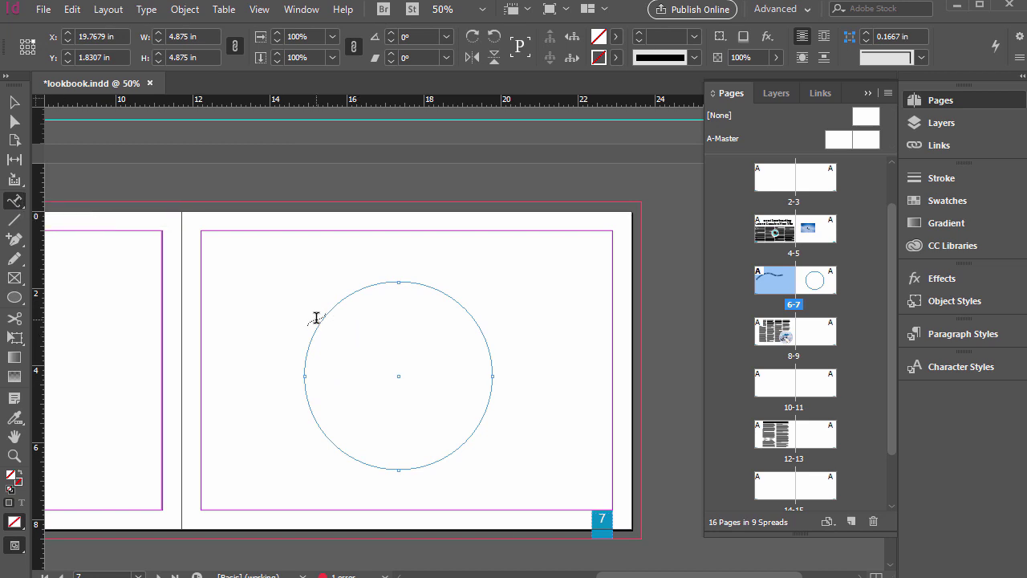
Type 'COLORADO POWDER AT WINTERCREST RESORT' around the circle and set it to 36 pt
left_click(317, 329)
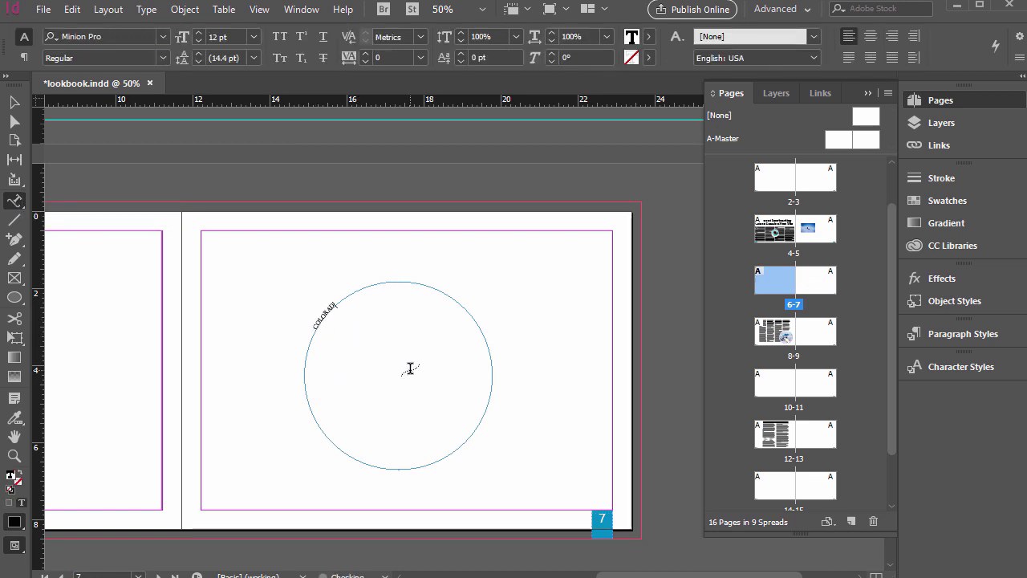
type("COLORADO POWDER AT WINTERCREST RESORT")
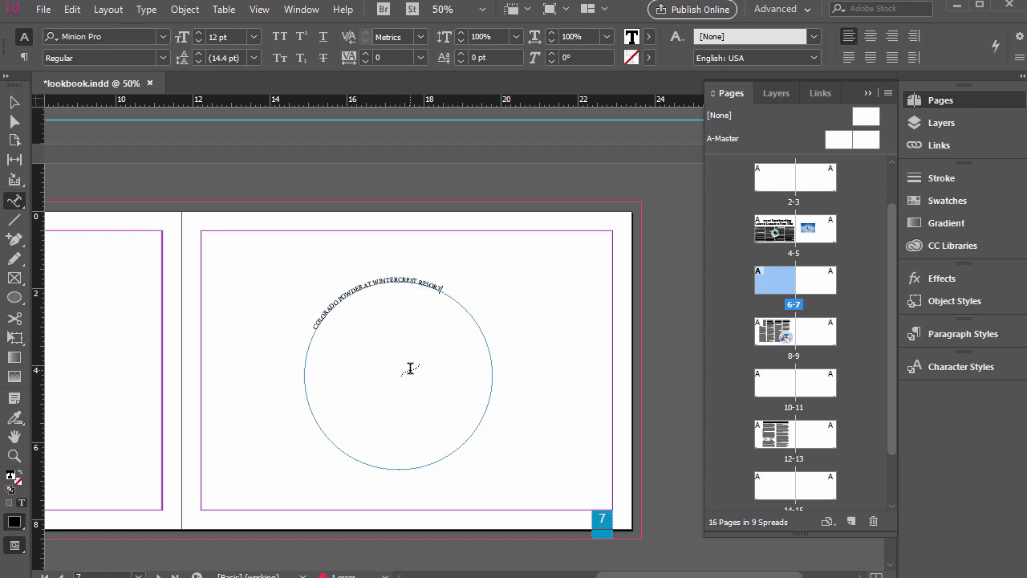
key("ctrl+a")
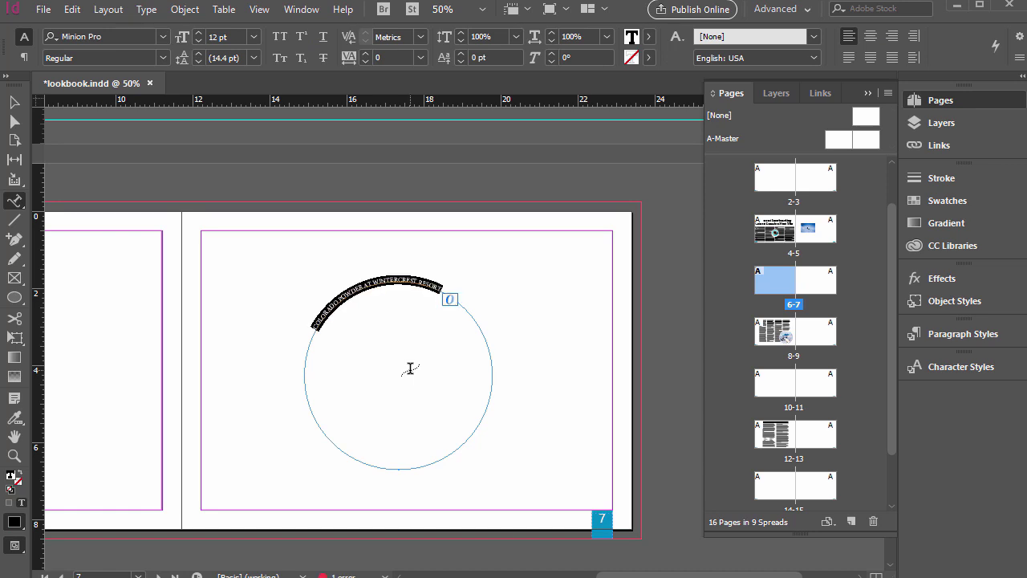
left_click(254, 37)
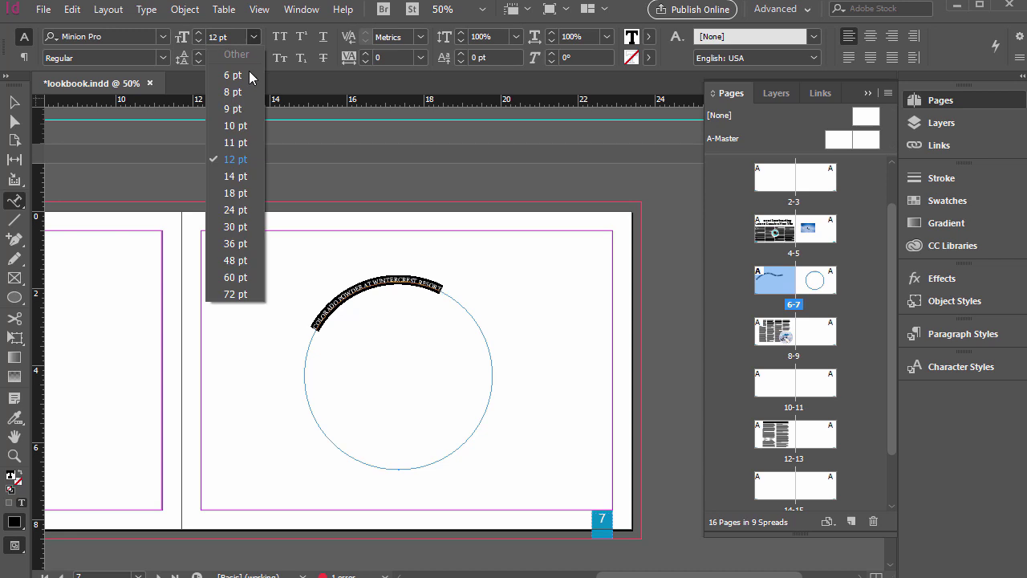
left_click(235, 243)
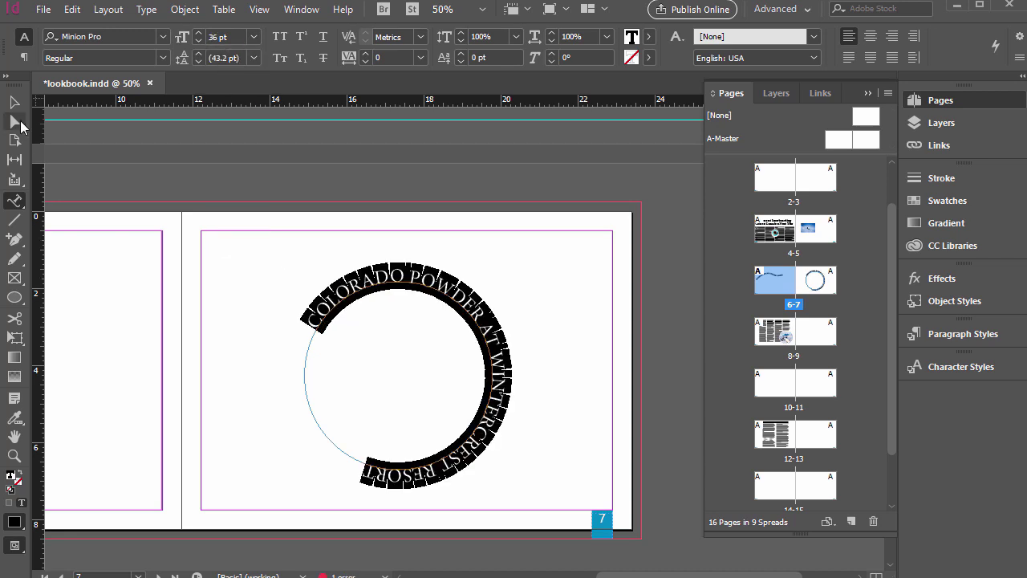
left_click(287, 348, "ctrl")
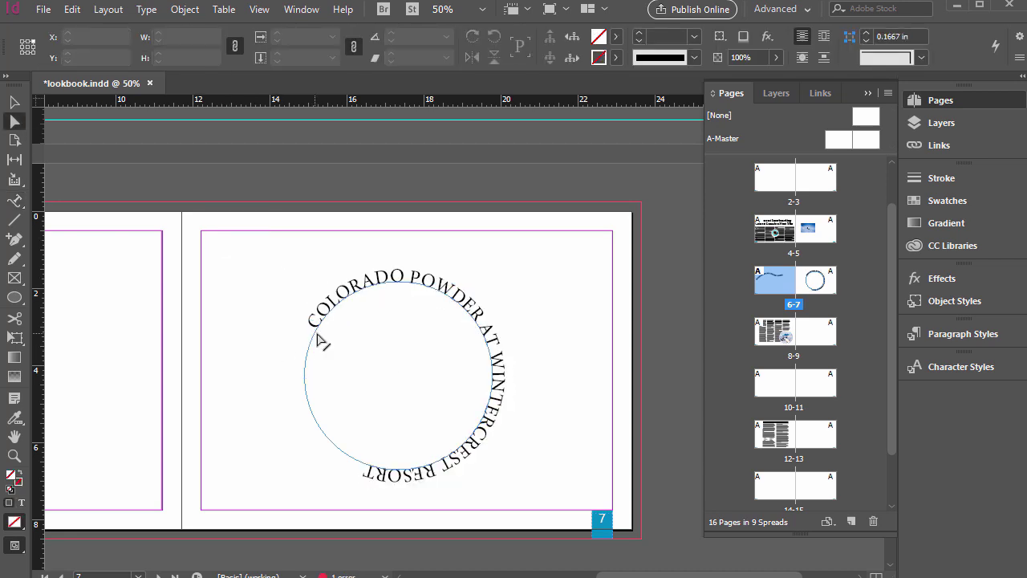
left_click(309, 353)
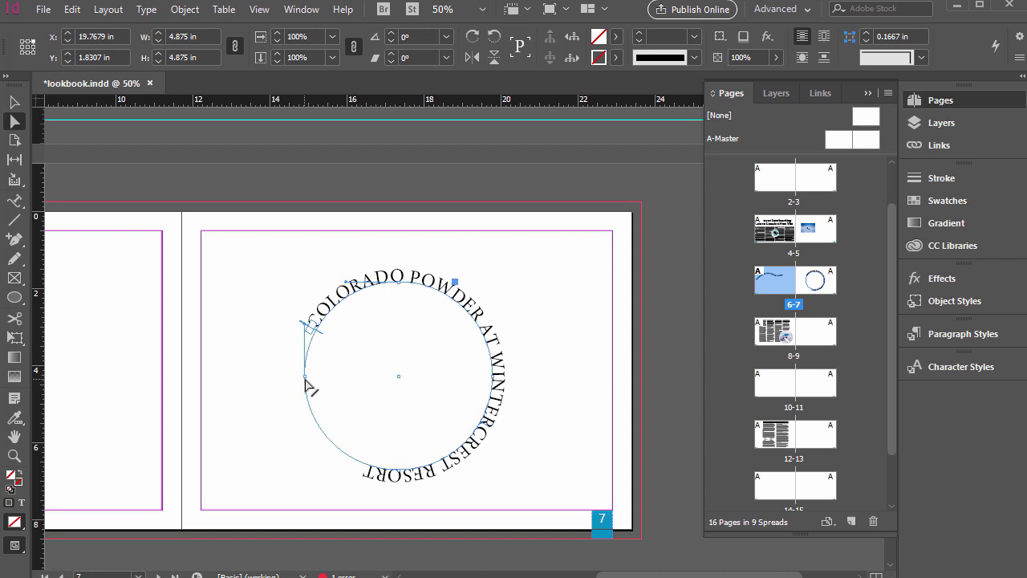
Try bulging the circle's outline outward, then undo to restore the round shape
left_click_drag(305, 378, 225, 372)
left_click_drag(290, 307, 265, 266)
key("ctrl+z")
key("ctrl+z")
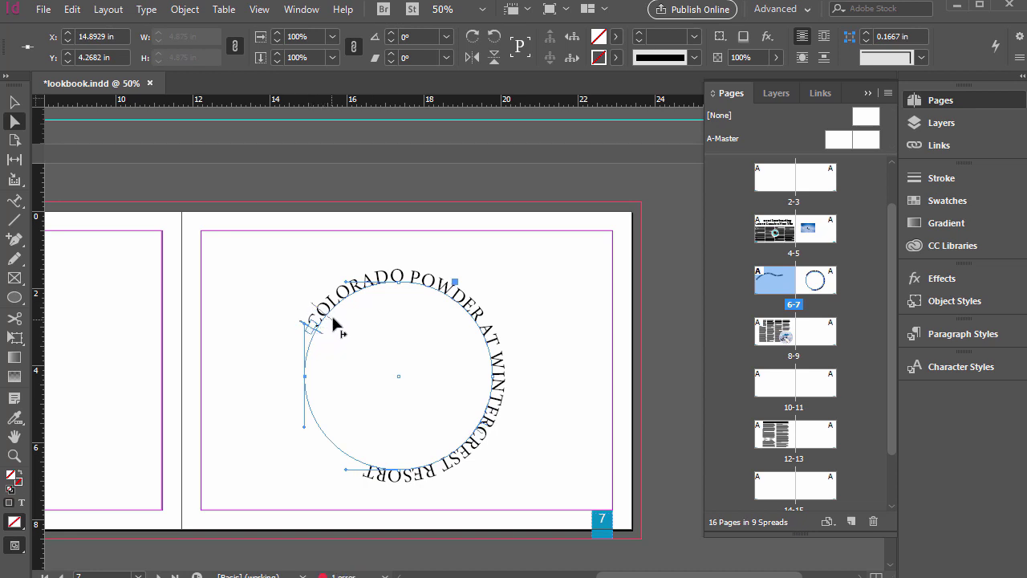
Drag the text's start and end brackets so it arcs from the lower left over the top to the lower right
left_click_drag(333, 312, 332, 315)
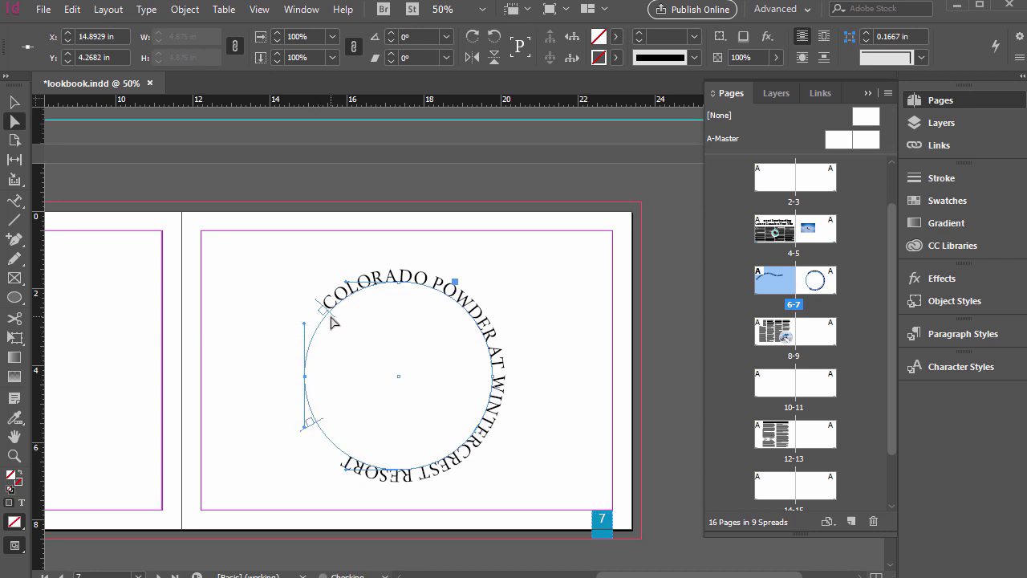
left_click_drag(325, 322, 306, 348)
left_click(312, 418)
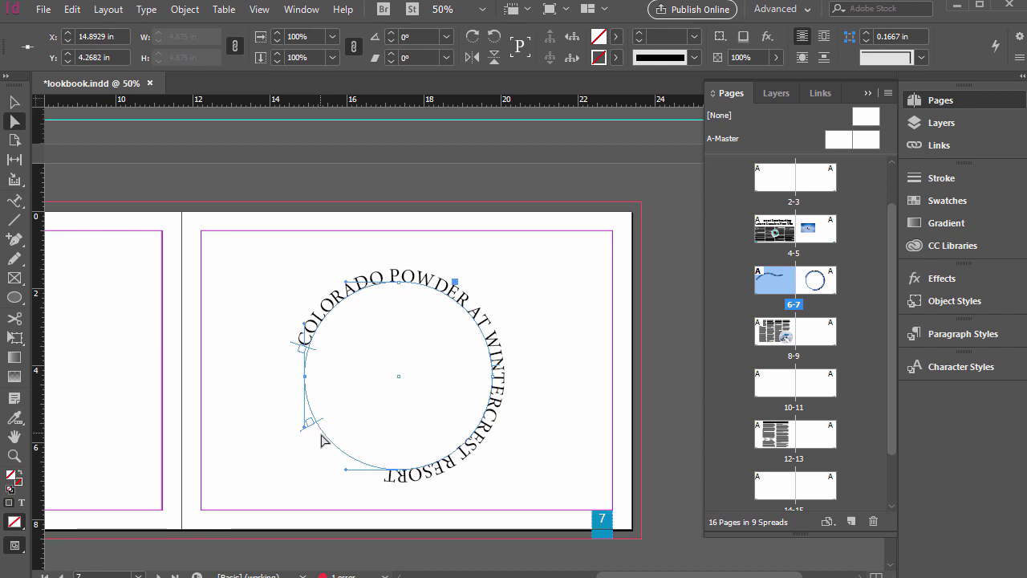
key("Escape")
mouse_move(446, 461)
left_mouse_down()
mouse_move(486, 424)
mouse_move(442, 461)
mouse_move(337, 471)
mouse_move(322, 454)
left_mouse_up()
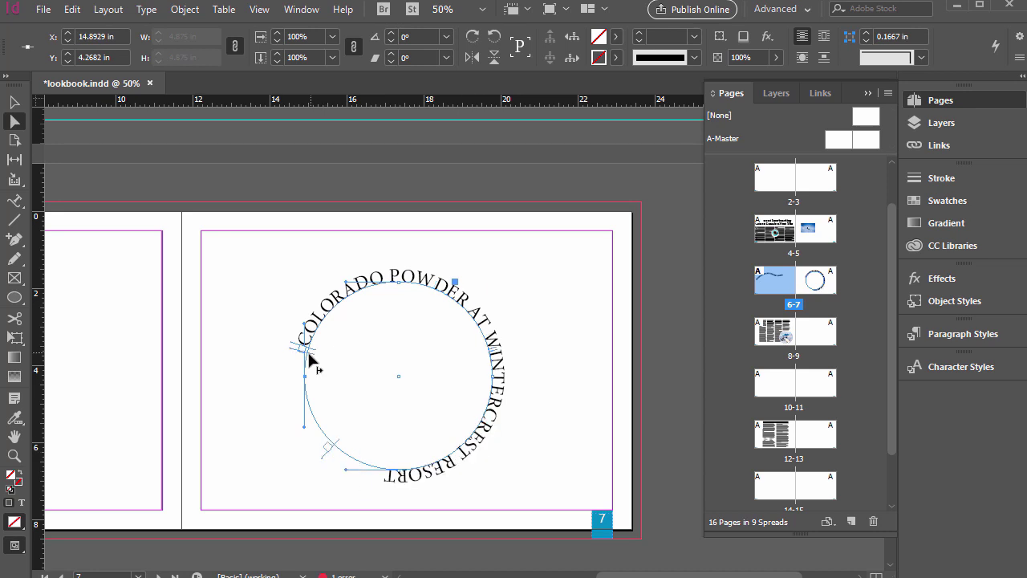
left_click_drag(309, 382, 309, 406)
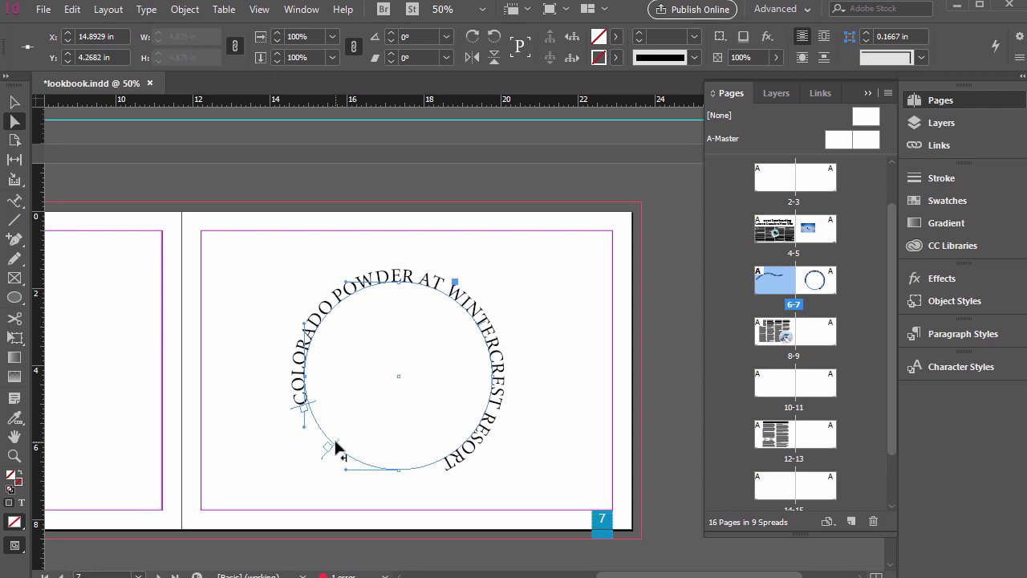
left_click_drag(363, 463, 413, 474)
left_click_drag(314, 419, 333, 435)
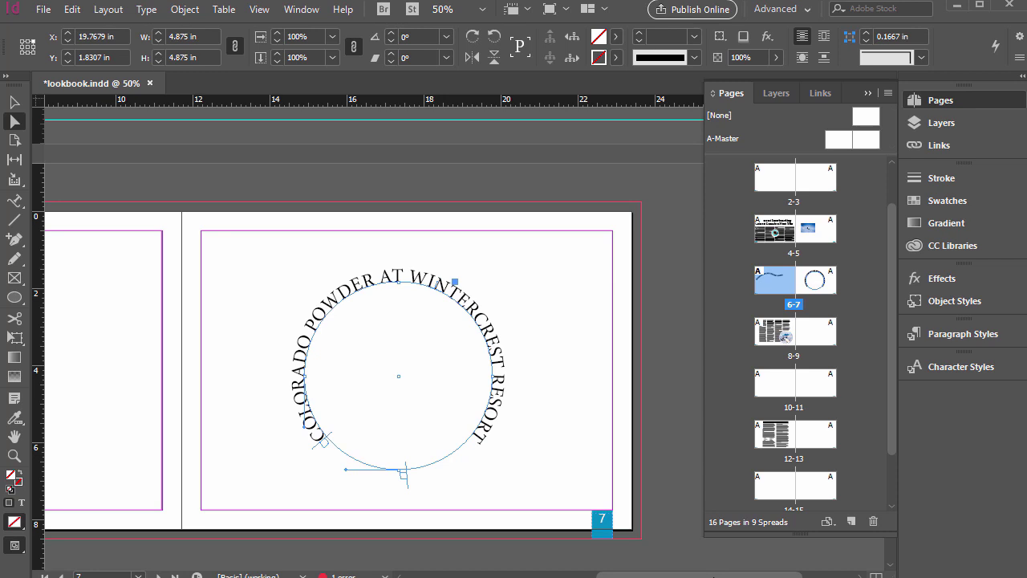
left_click(144, 11)
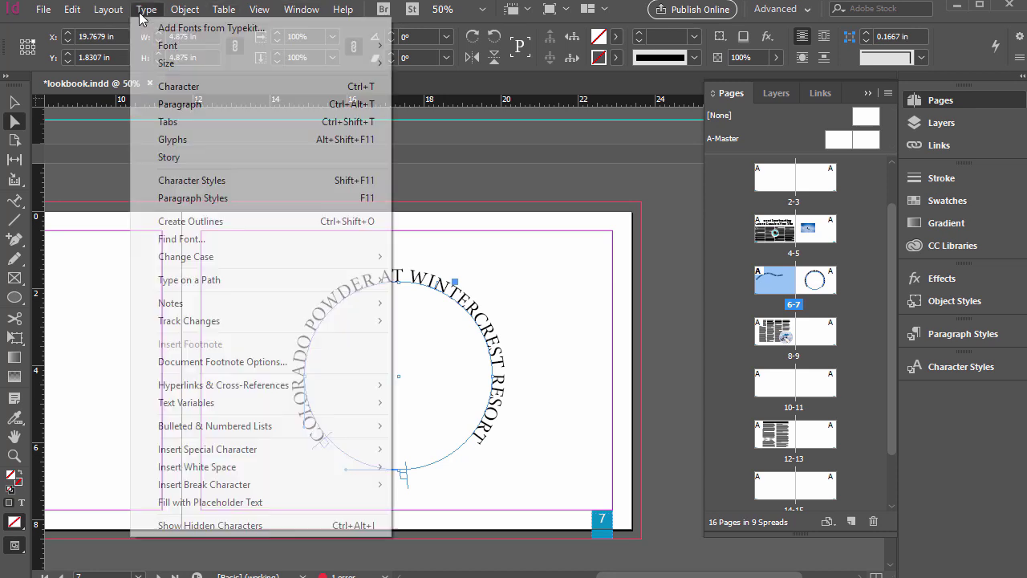
mouse_move(270, 283)
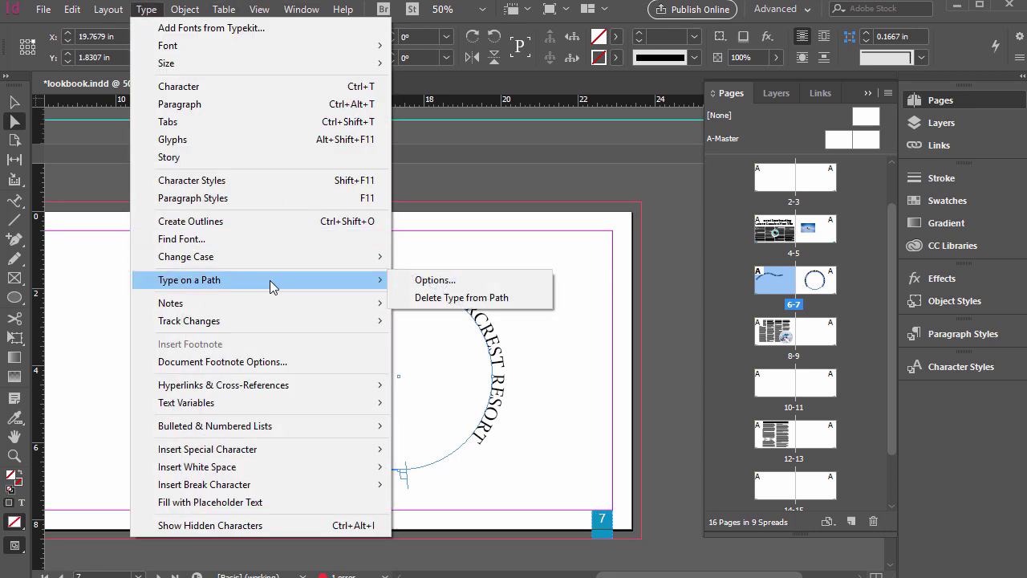
left_click(451, 288)
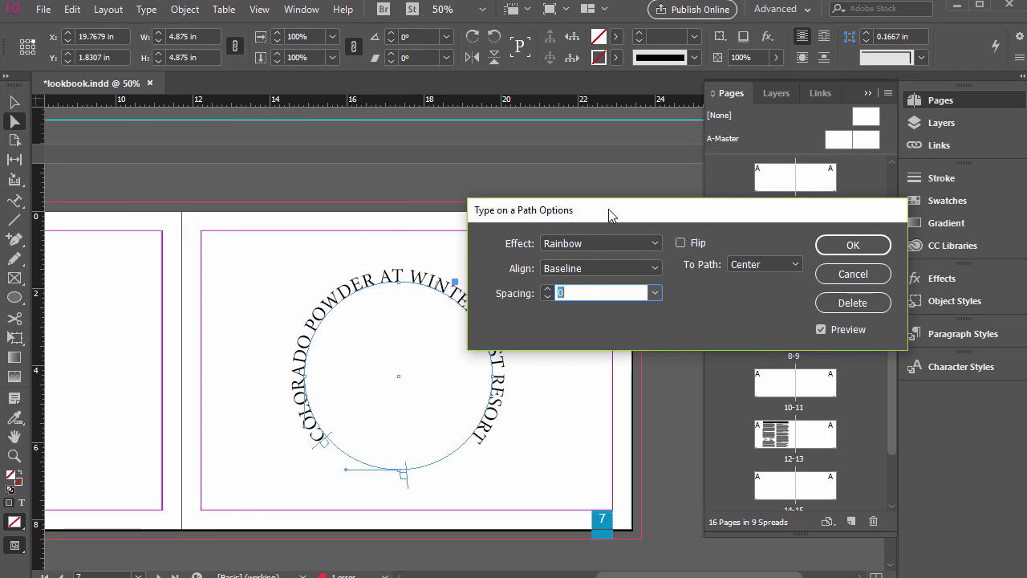
left_click_drag(594, 202, 601, 132)
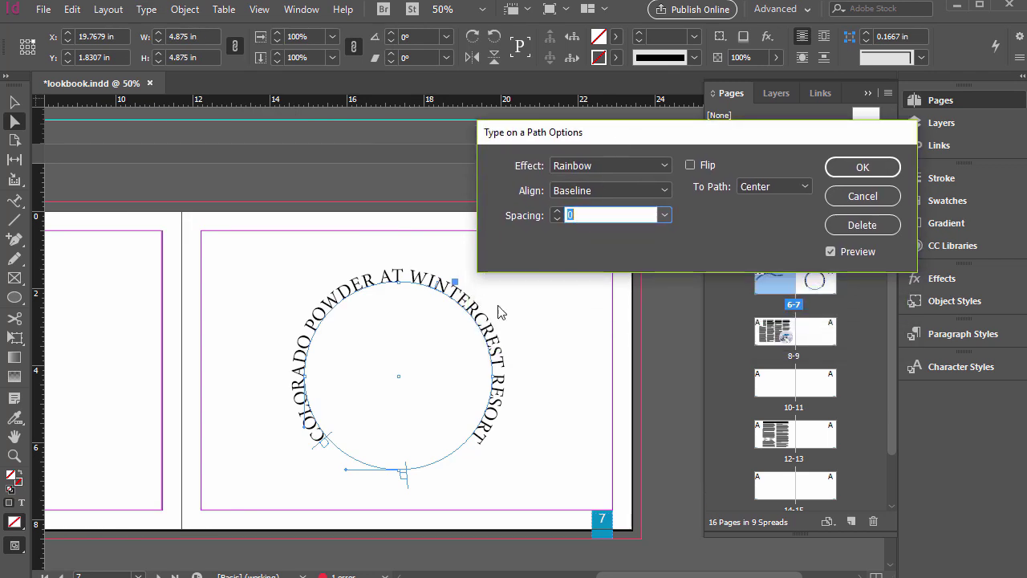
left_click(689, 164)
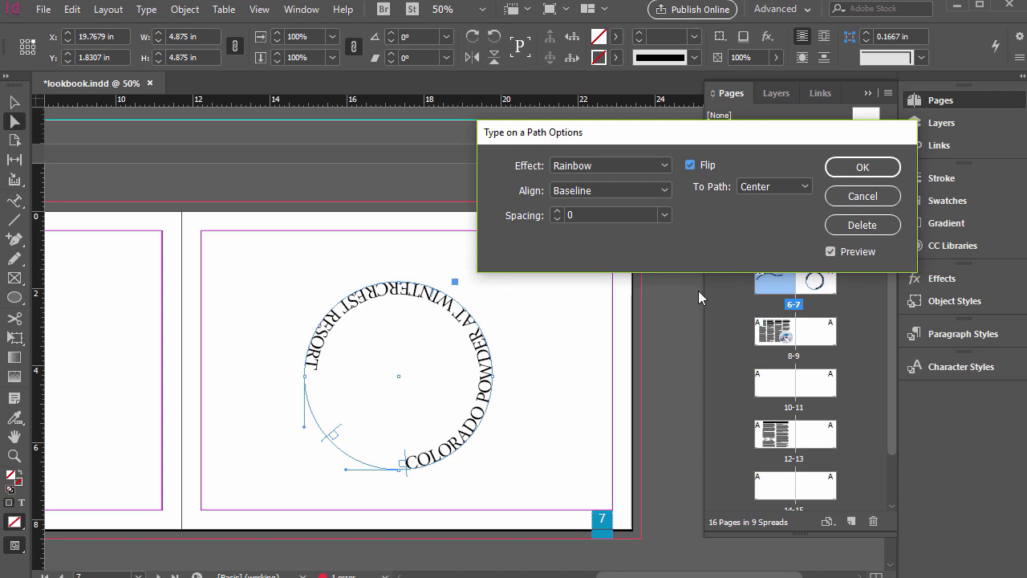
left_click(862, 167)
left_click_drag(406, 460, 350, 419)
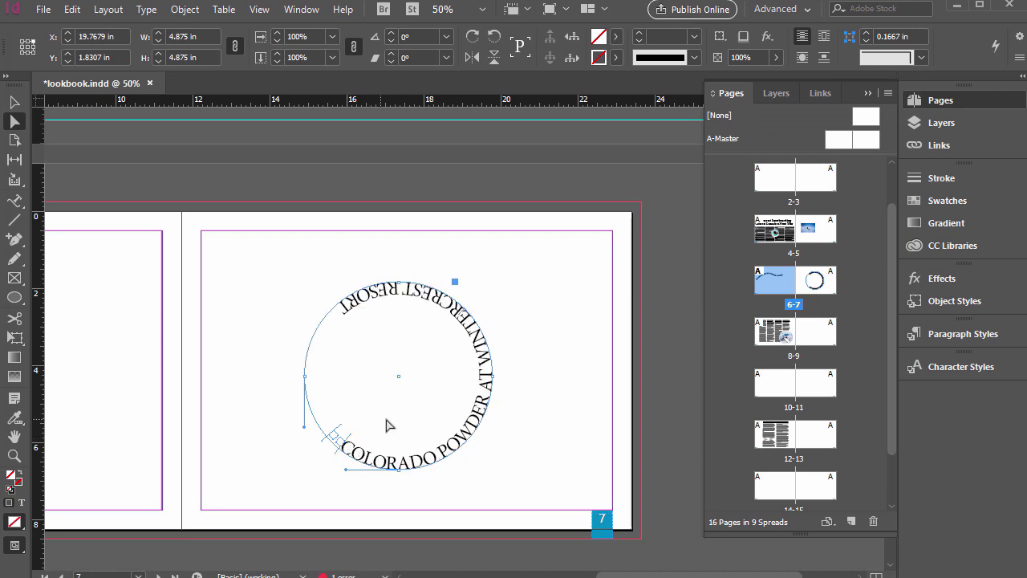
Undo the flipped text, then remove and restore the type on the circle
key("ctrl+z")
key("ctrl+shift+z")
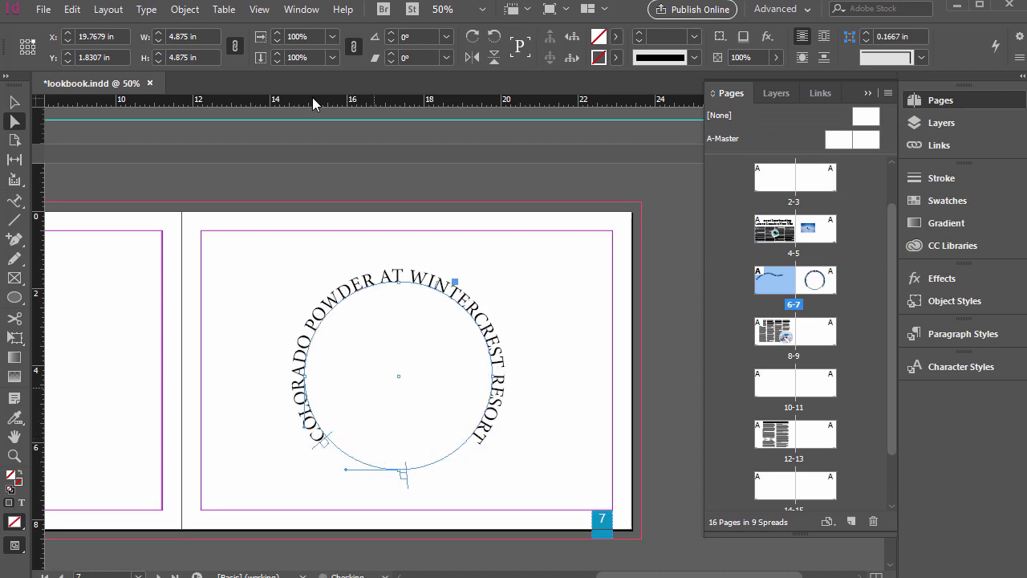
left_click(153, 13)
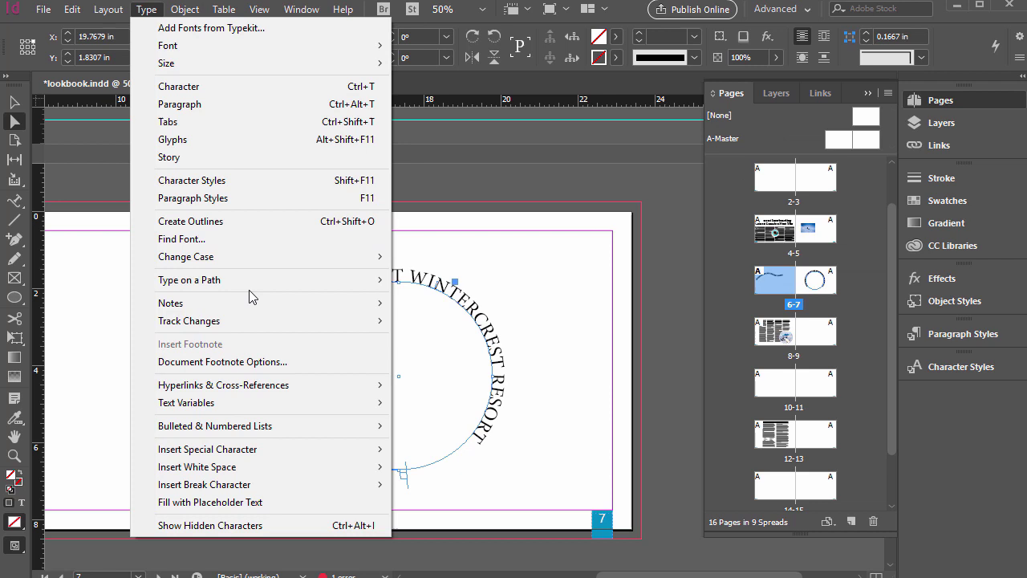
mouse_move(382, 290)
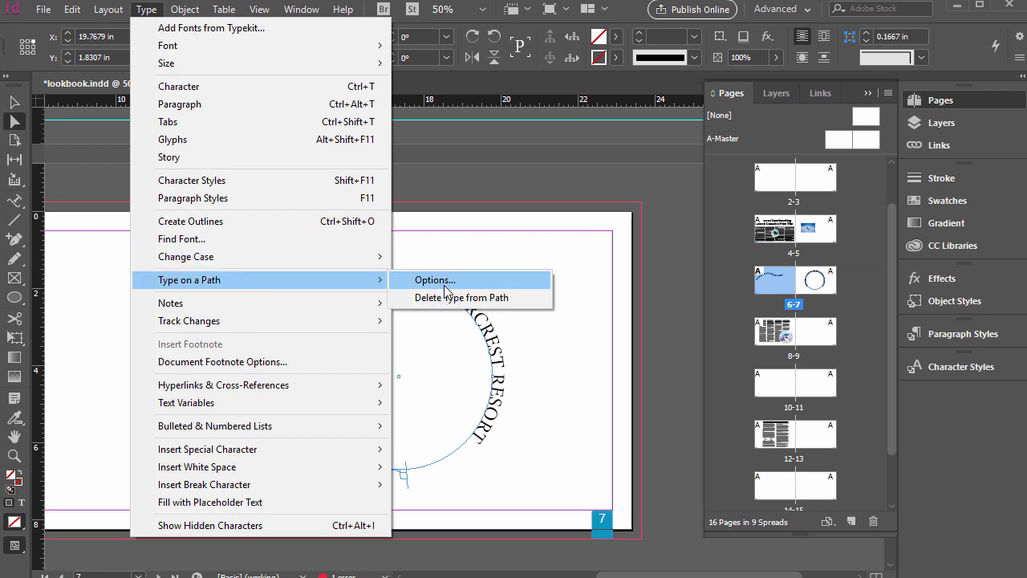
left_click(467, 298)
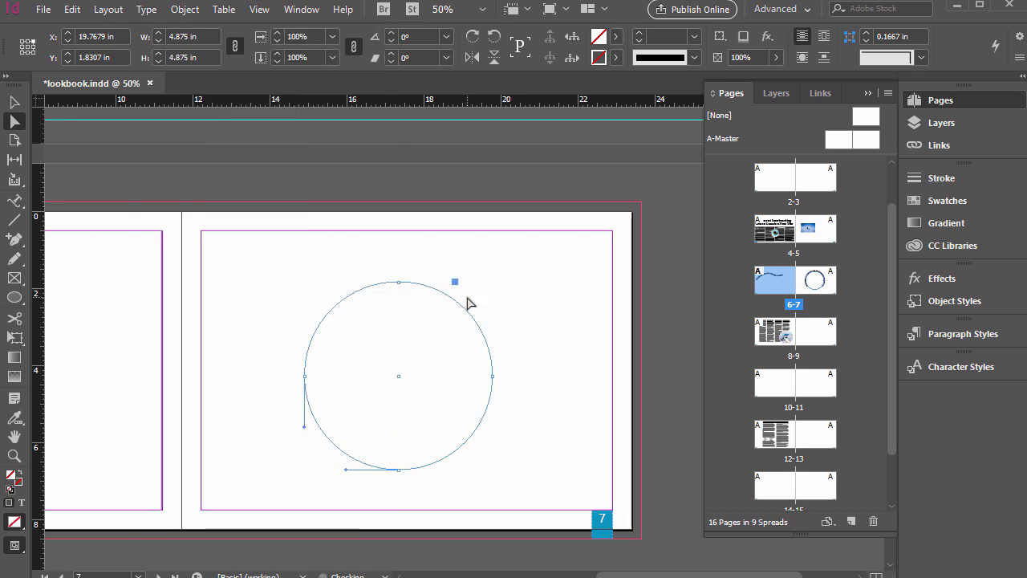
key("ctrl+z")
In Type on a Path Options, preview the Skew, 3D Ribbon and Stair Step effects
left_click(146, 9)
left_click(449, 280)
left_click(642, 163)
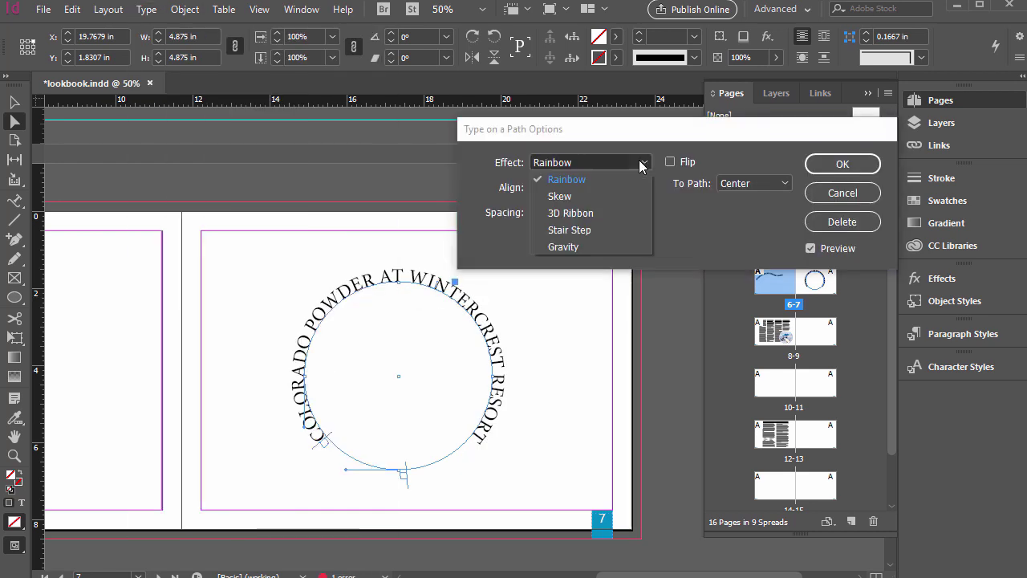
left_click(609, 197)
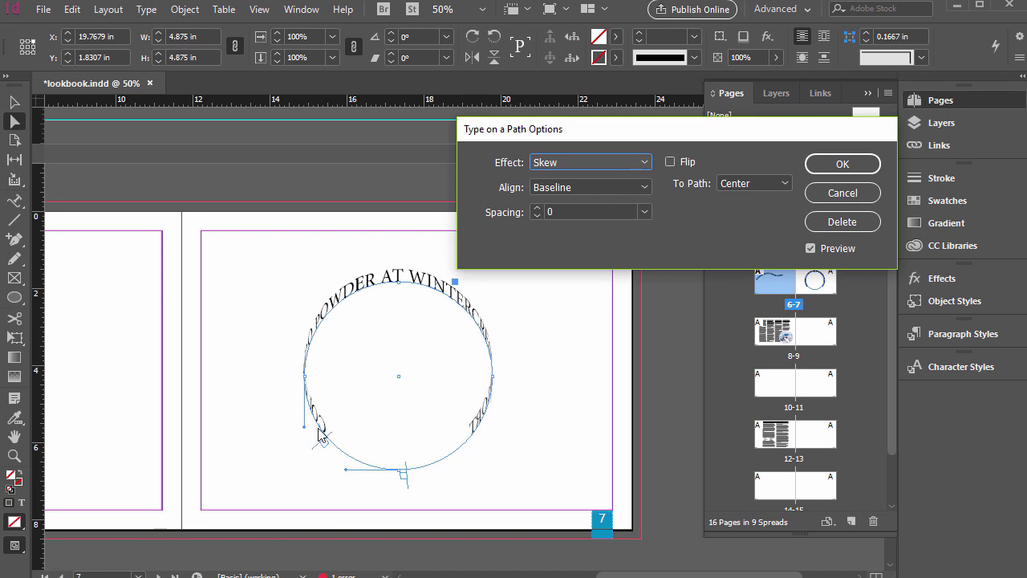
left_click(611, 164)
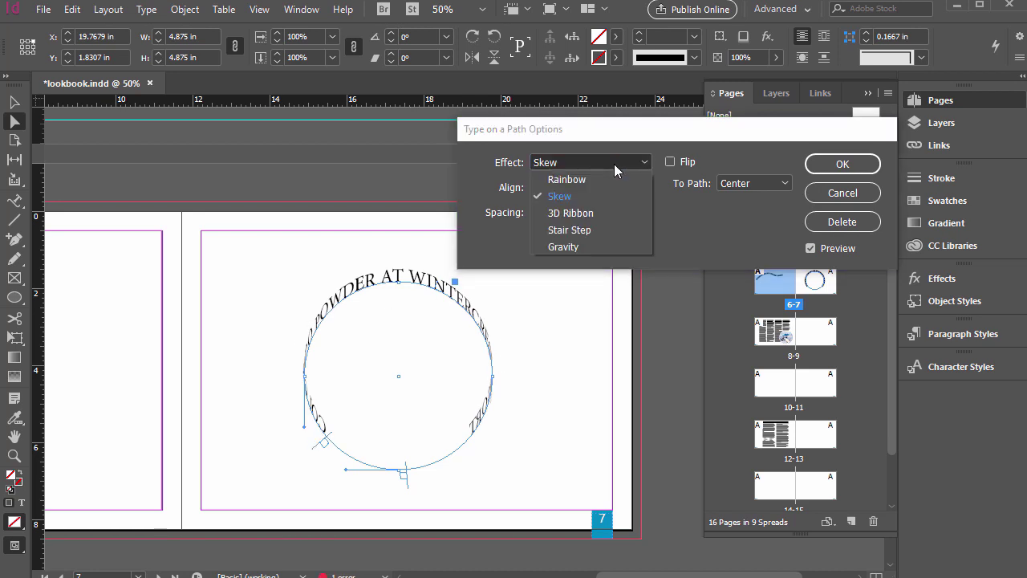
left_click(594, 214)
left_click(624, 170)
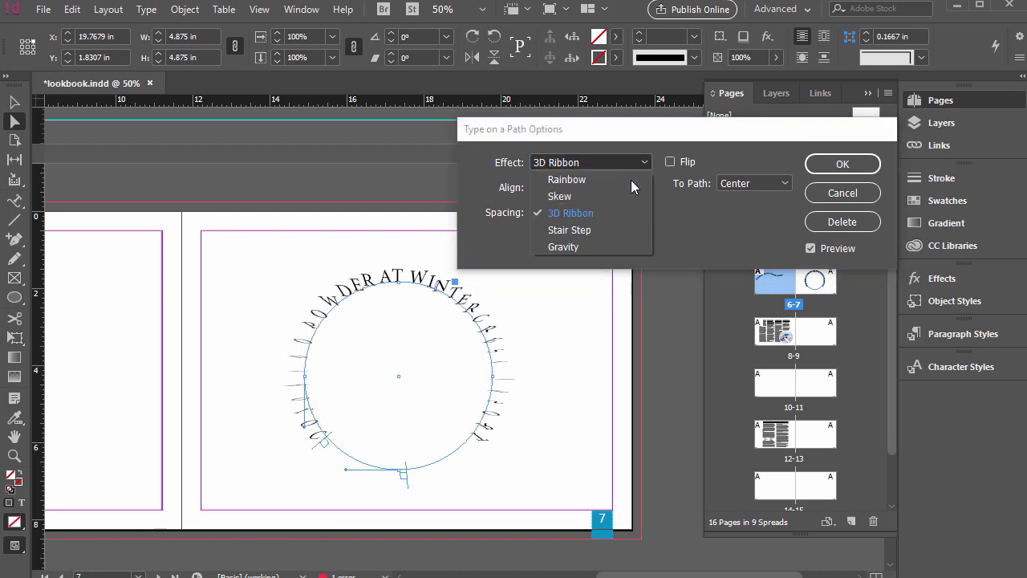
left_click(605, 226)
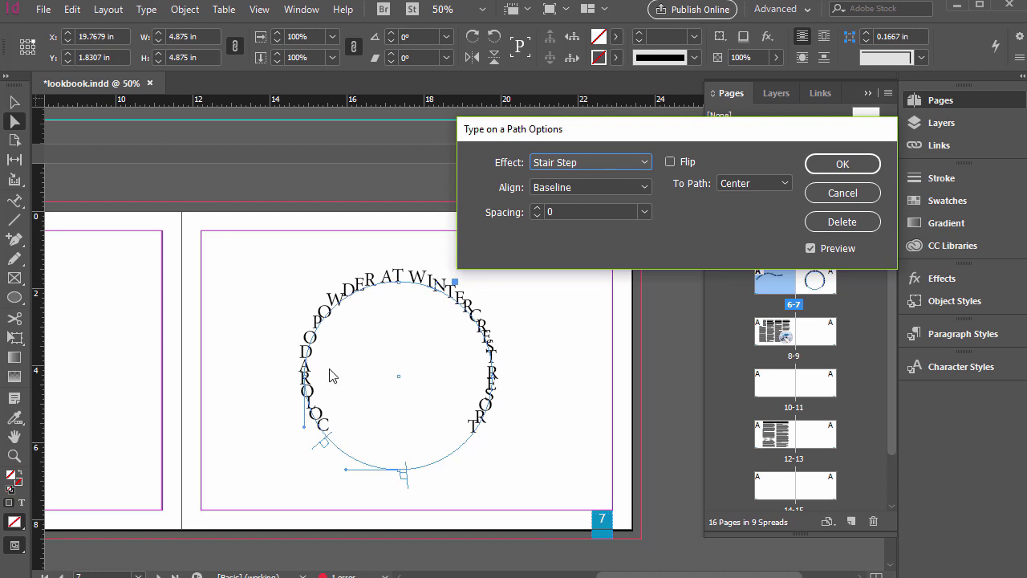
Preview the Gravity effect, then set the Effect back to Rainbow
left_click(618, 167)
left_click(561, 249)
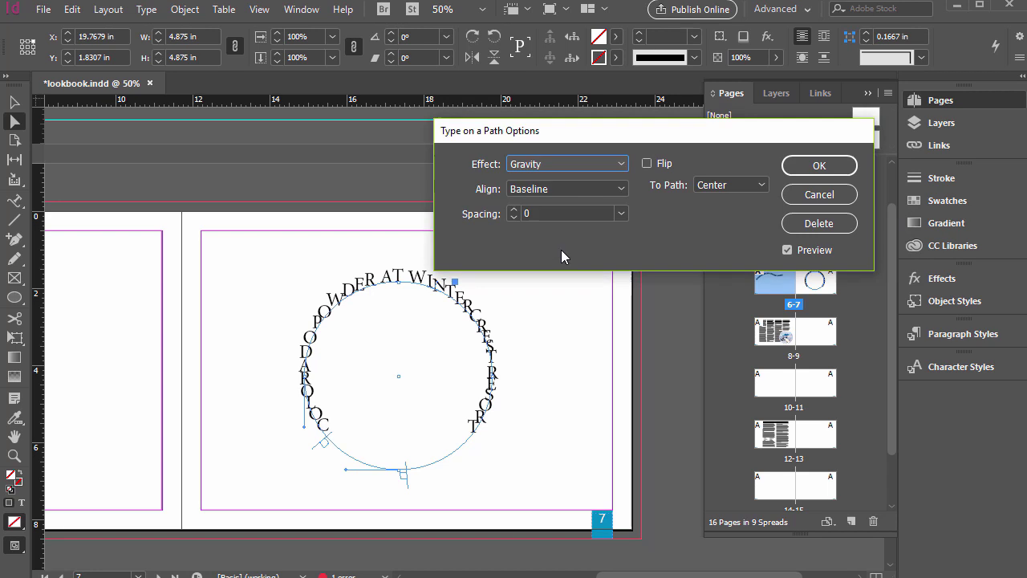
left_click(547, 164)
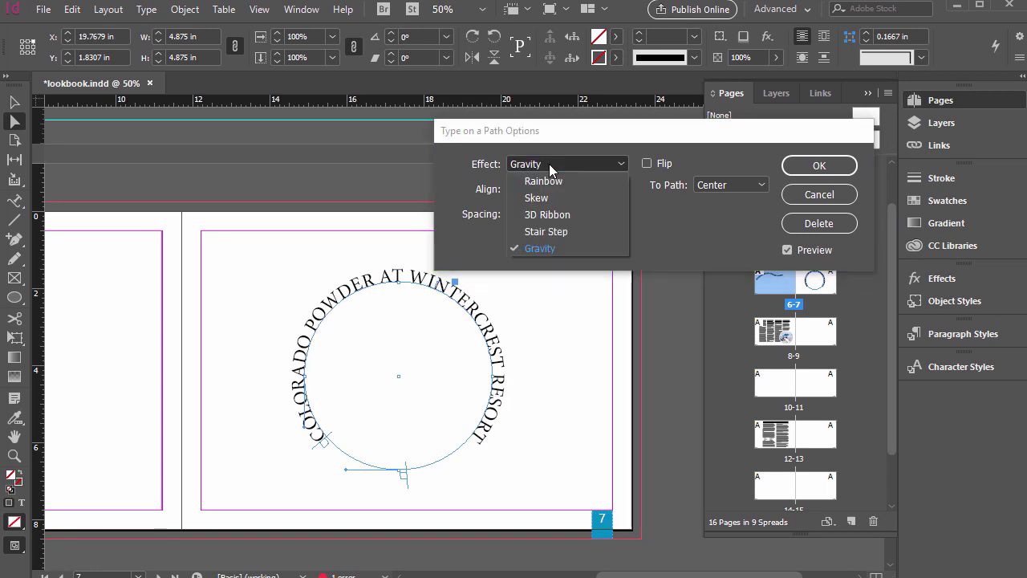
left_click(552, 187)
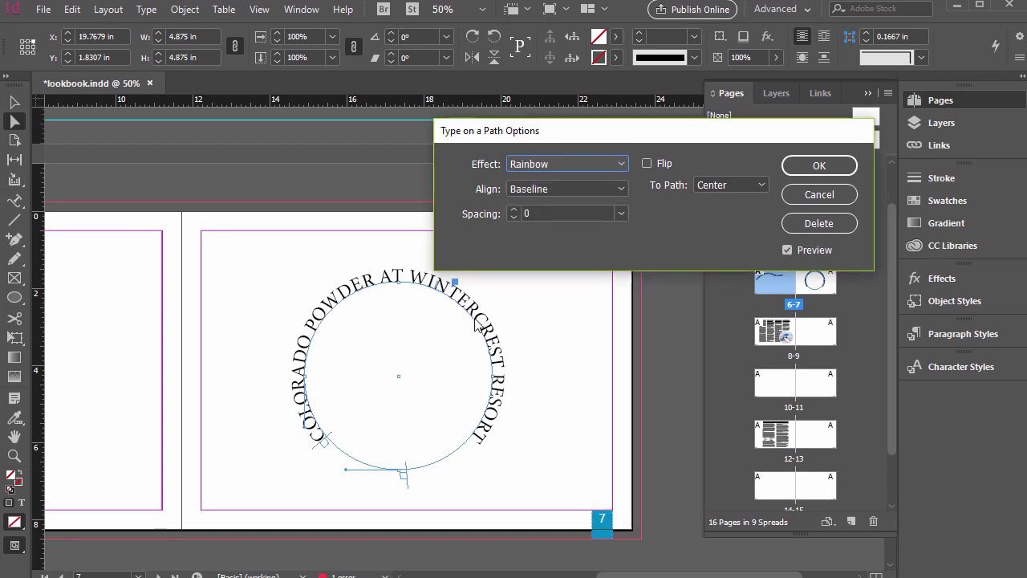
left_click(593, 163)
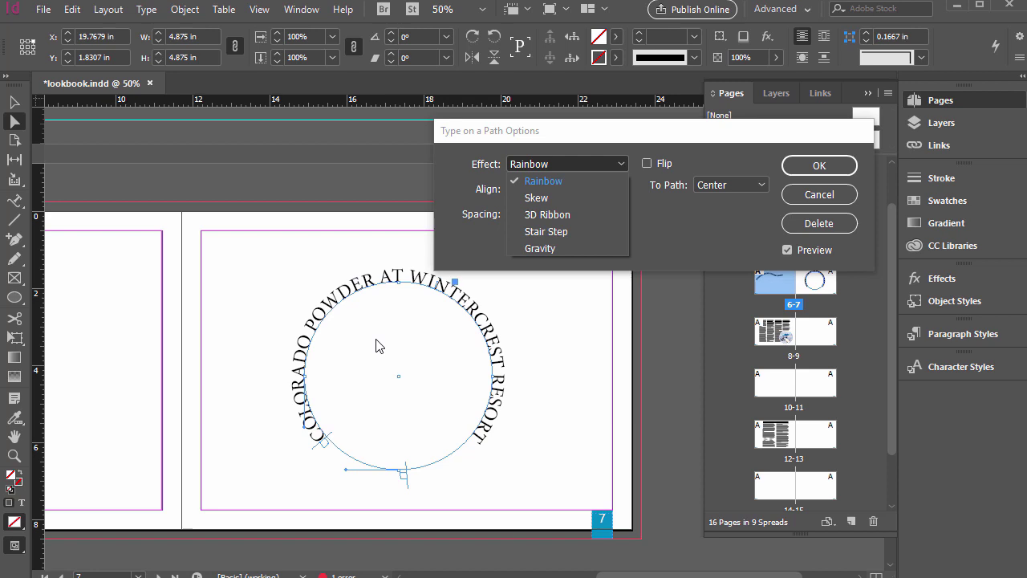
left_click(585, 163)
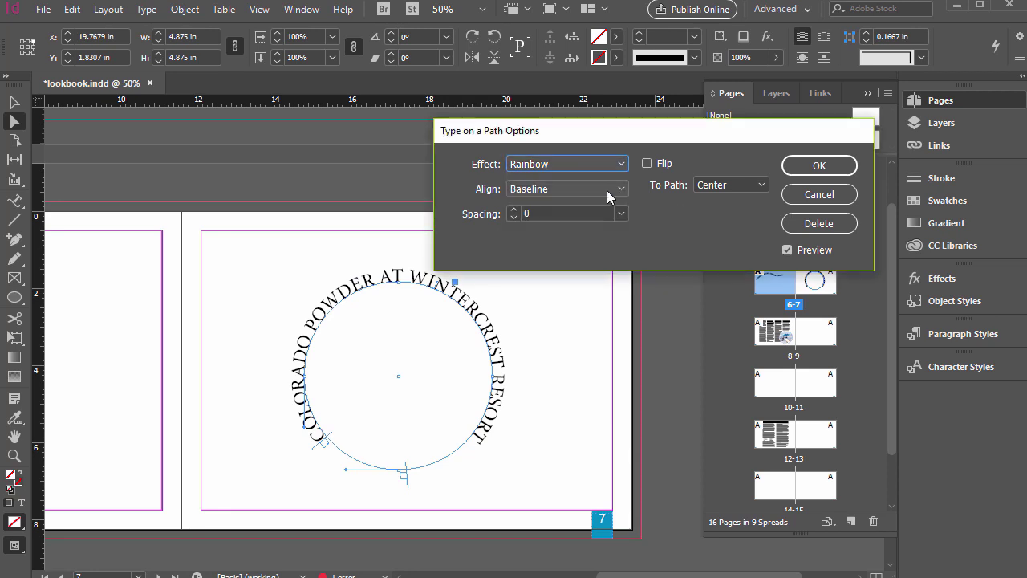
Try Ascender and Descender alignment, then align the letters to Center on the path
left_click(607, 190)
left_click(578, 209)
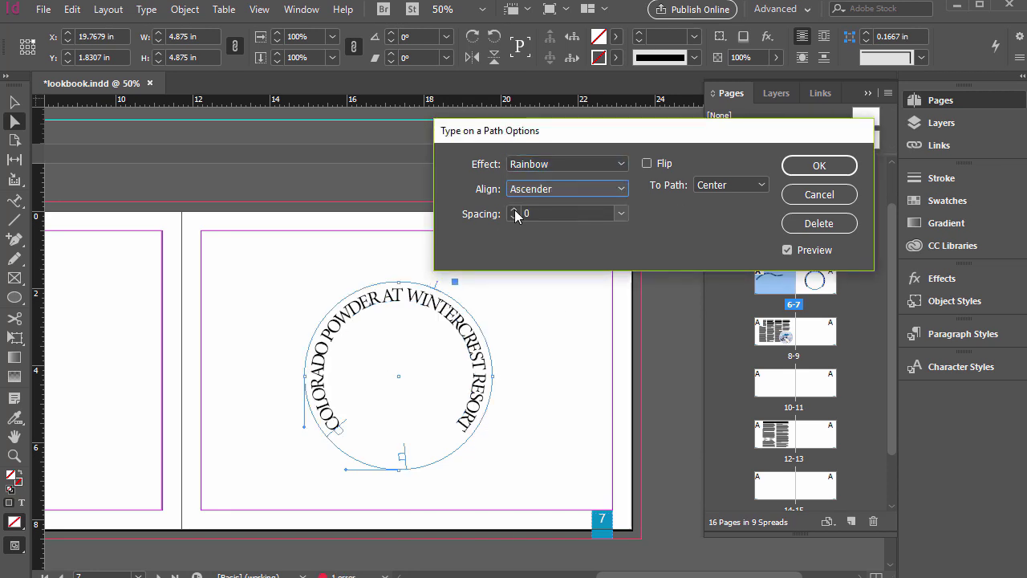
left_click(620, 190)
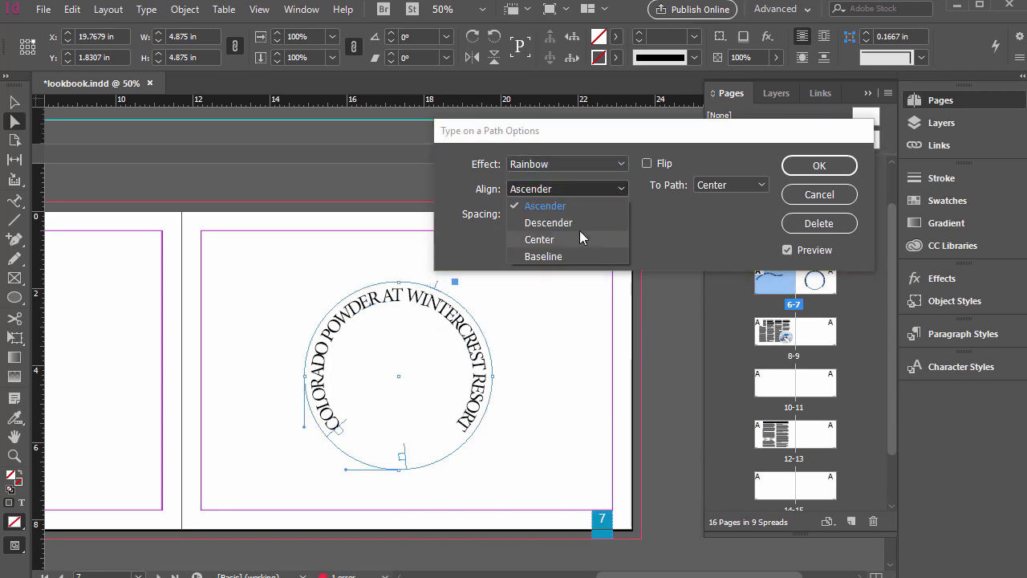
left_click(583, 224)
left_click(614, 191)
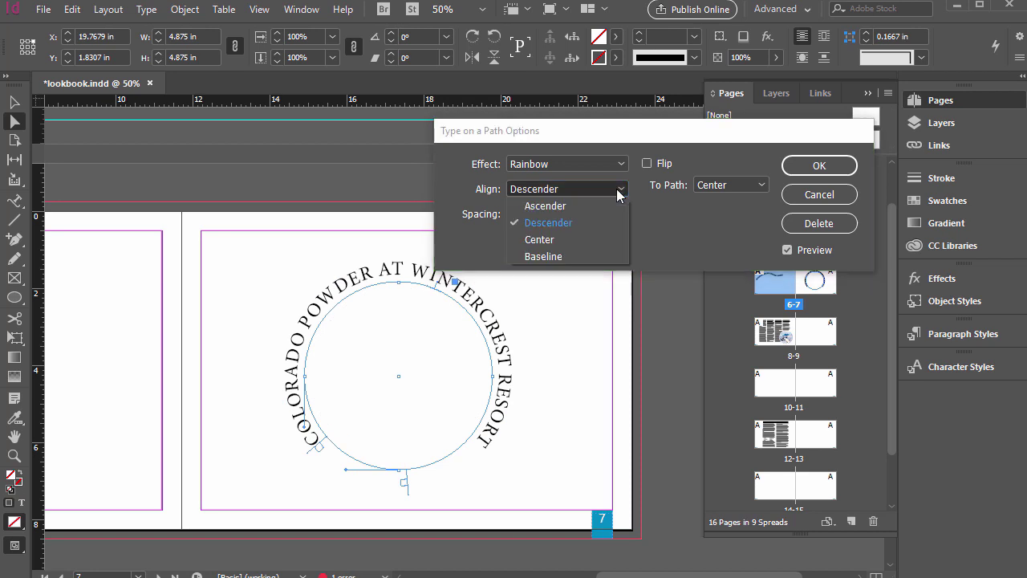
left_click(569, 236)
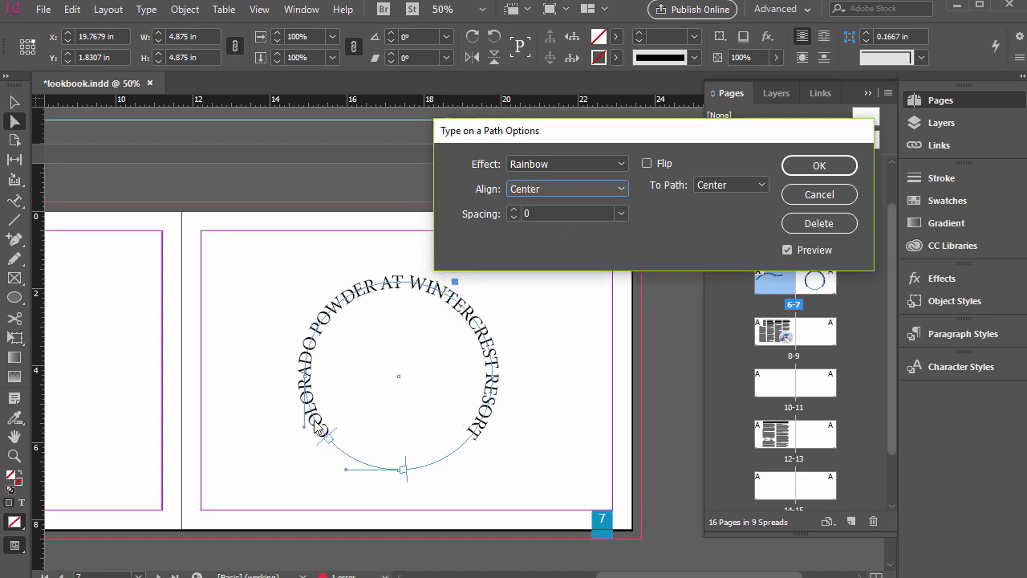
key("Tab")
key("Tab")
key("Up")
key("Up")
left_click(810, 196)
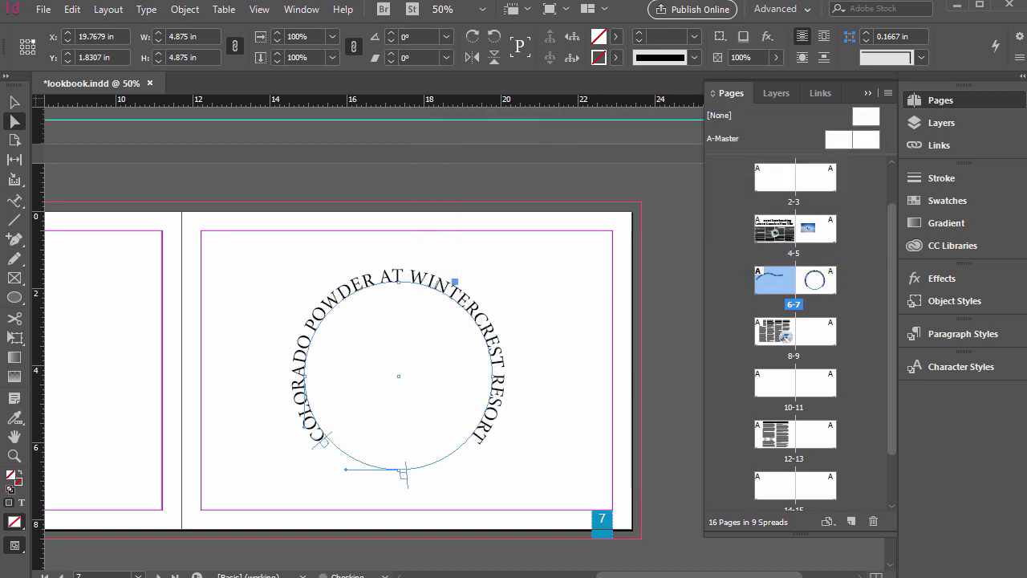
scroll(335, 333, "left", 5)
left_click(300, 302)
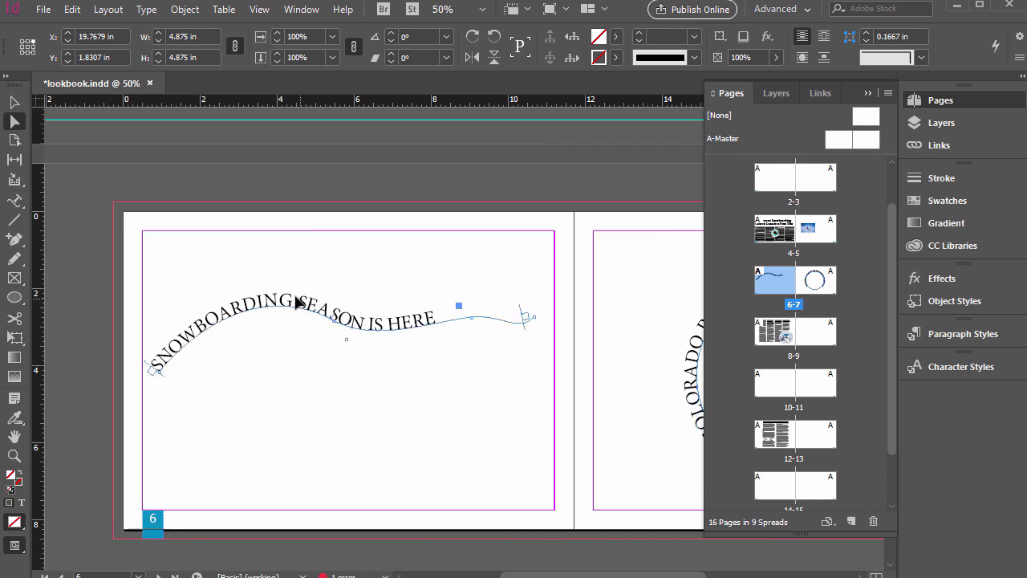
left_click(144, 10)
mouse_move(223, 280)
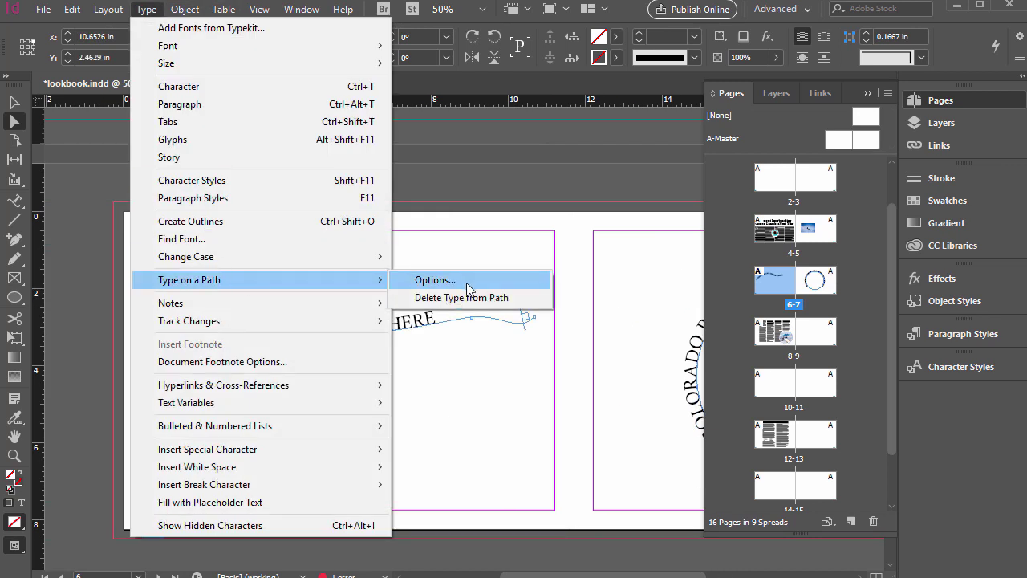
left_click(461, 279)
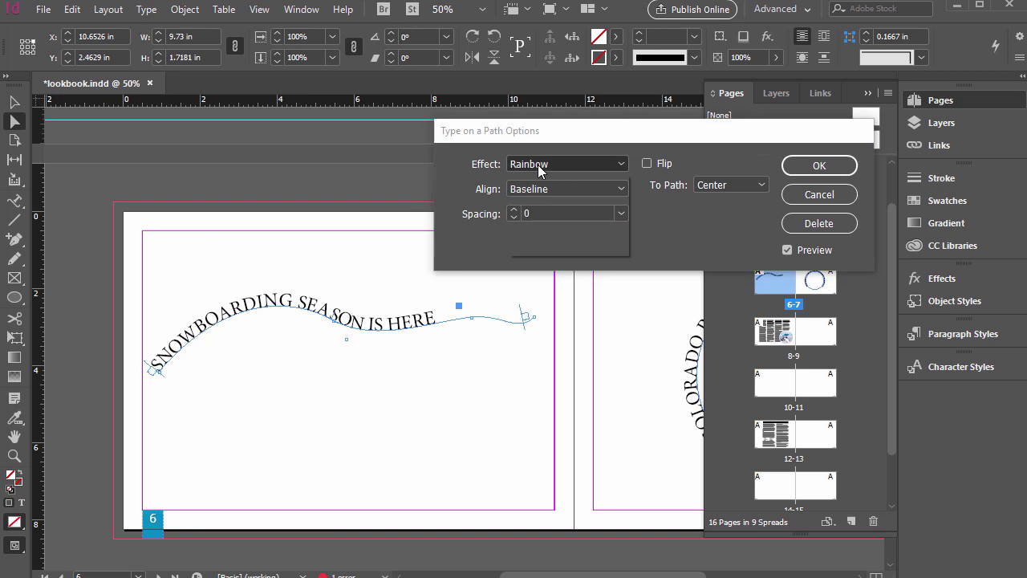
left_click(538, 164)
left_click(551, 249)
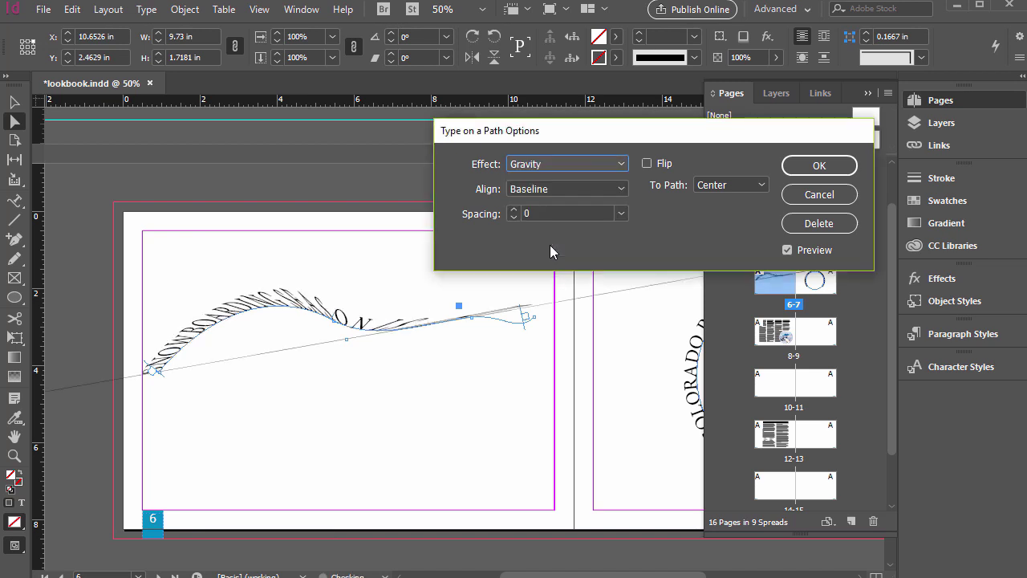
left_click(801, 200)
scroll(401, 411, "right", 10)
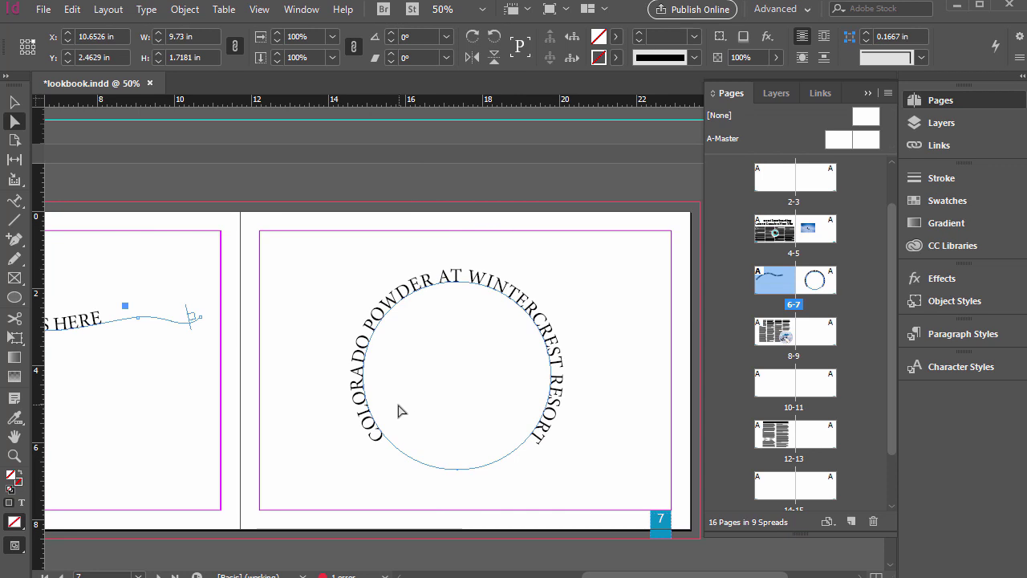
left_click_drag(634, 575, 591, 575)
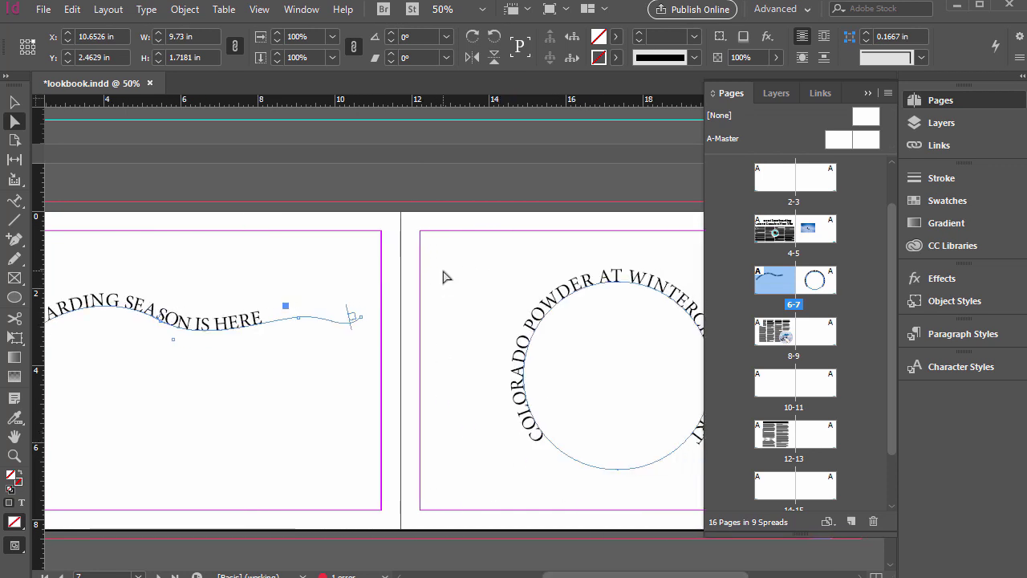